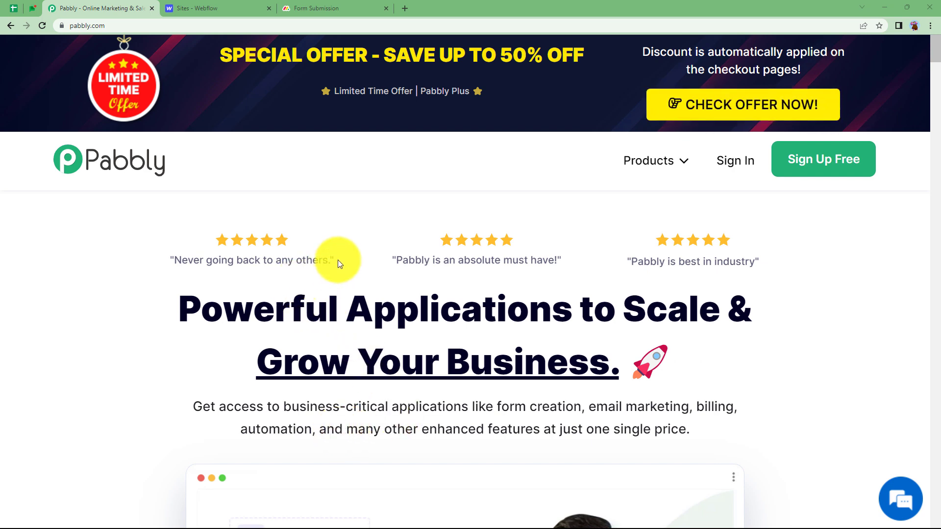
Step: Switch to the Webflow sites dashboard listing Supercool and Techno Institution
click(249, 2)
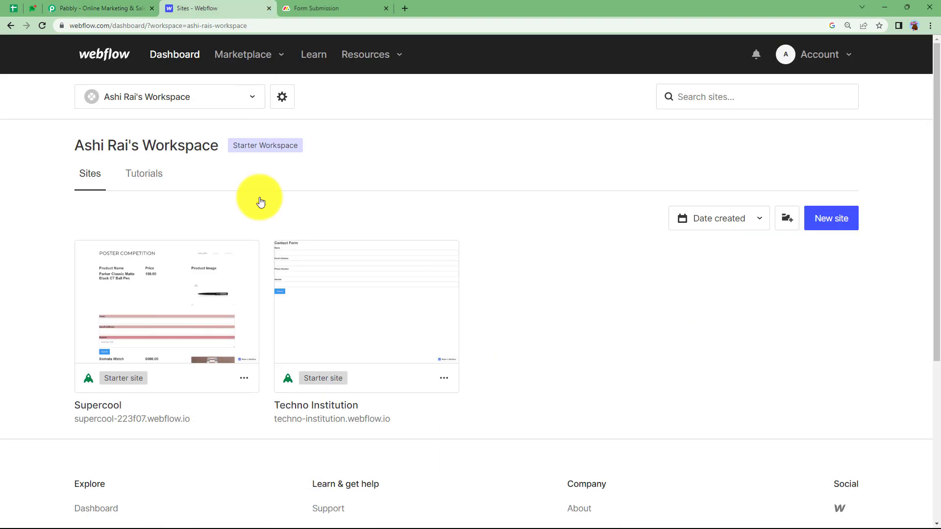
Step: View the live Supercool Forms page, then the monday.com Form Submission board
click(171, 411)
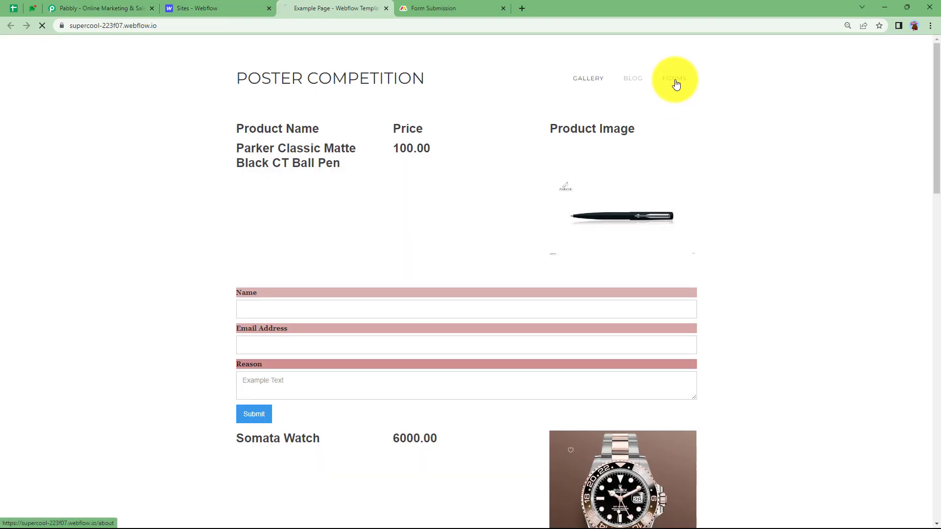
click(676, 83)
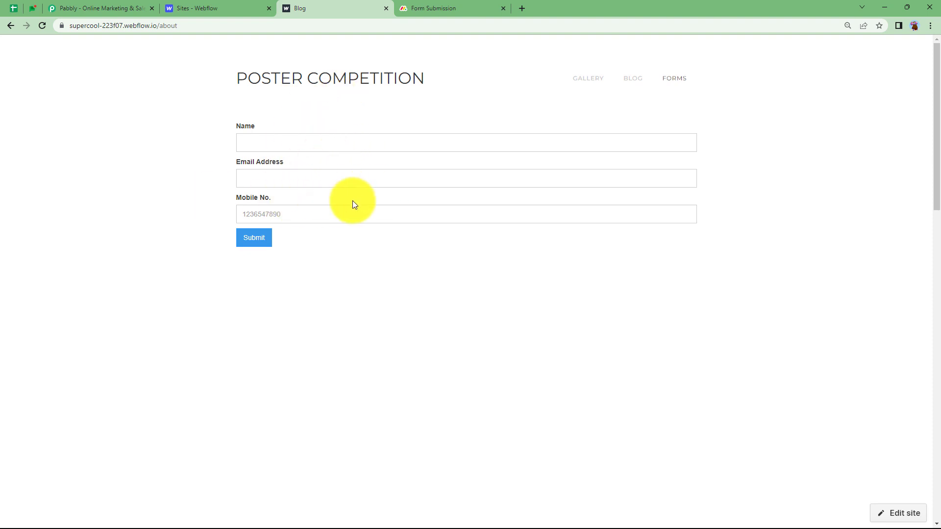
click(462, 4)
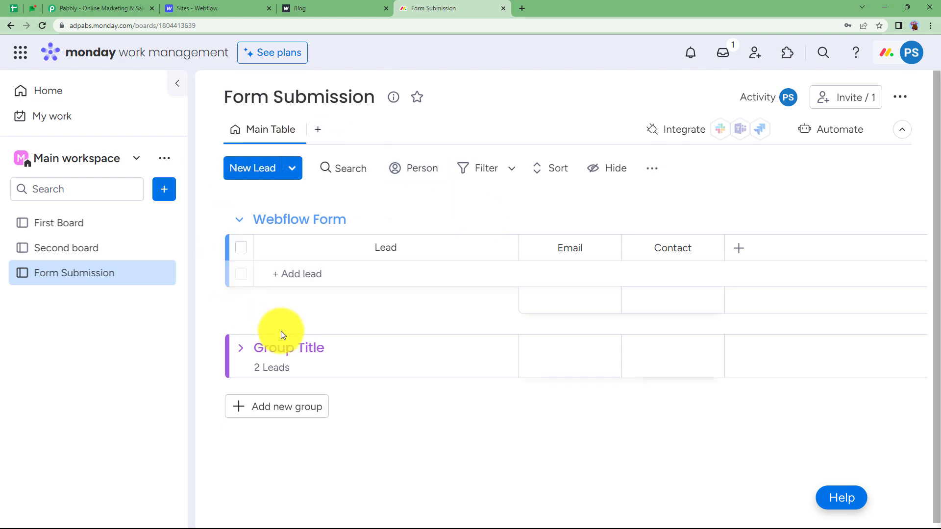
Step: Sign in to Pabbly and launch Pabbly Connect from the All Apps page
click(90, 6)
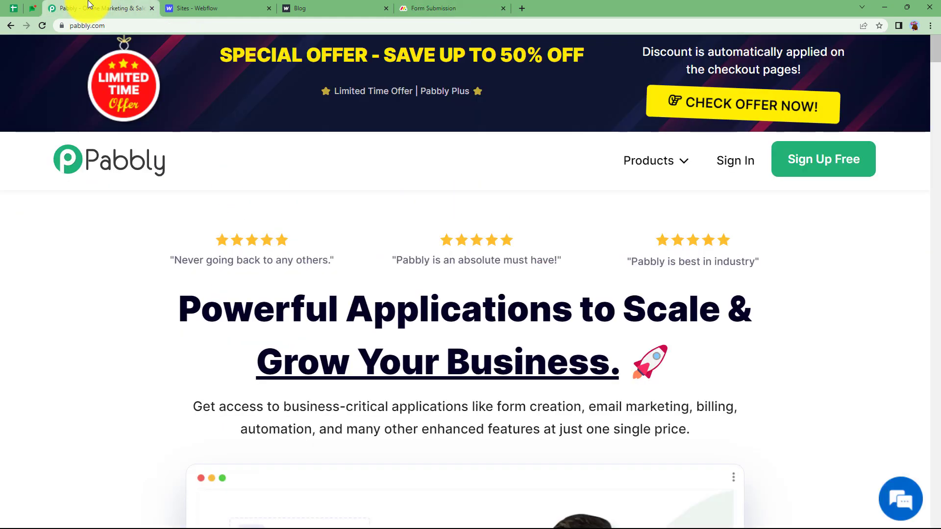
click(738, 163)
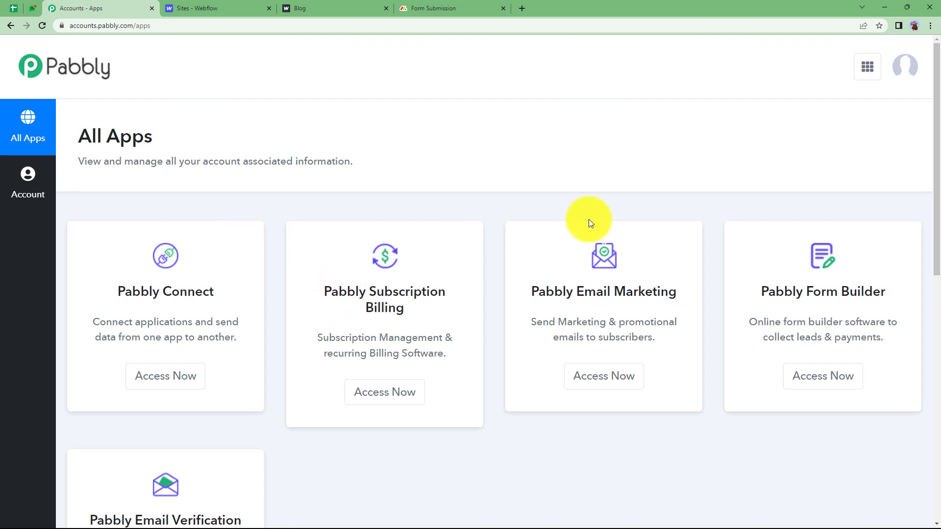
scroll(293, 299, down, 5)
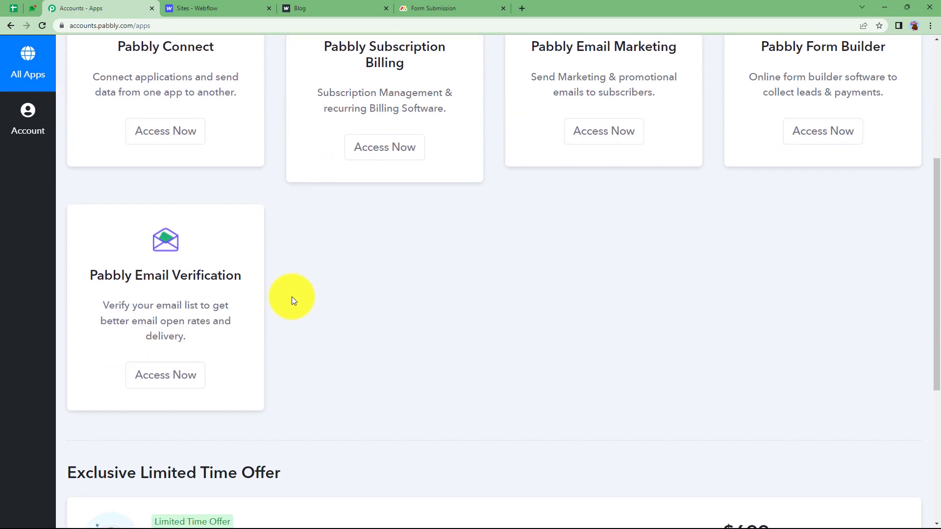
scroll(292, 296, up, 4)
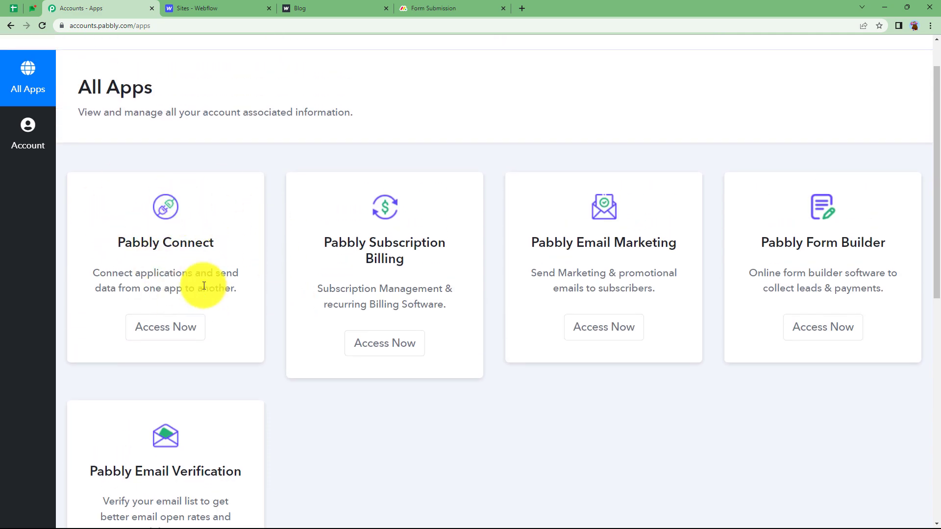
click(192, 326)
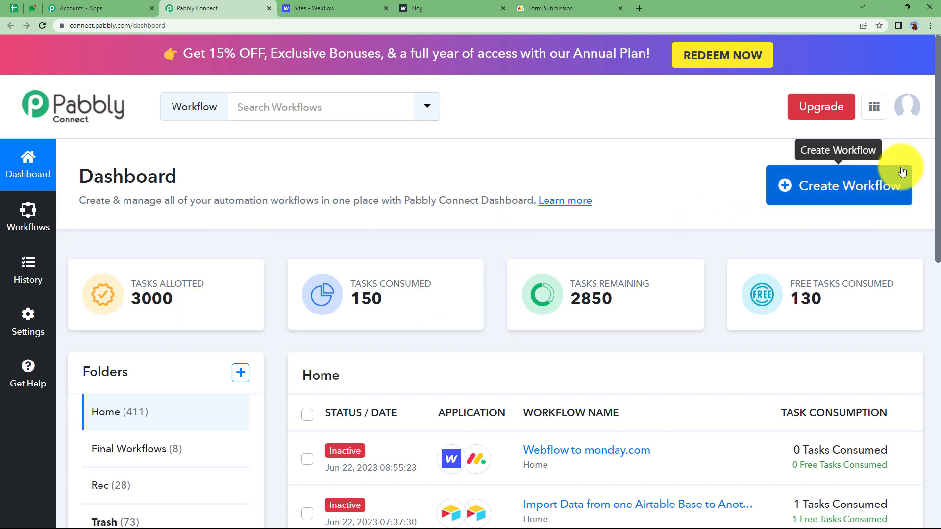
Step: Create a workflow named 'Create Monday.com items for new Webflow Forms Submissions'
click(849, 191)
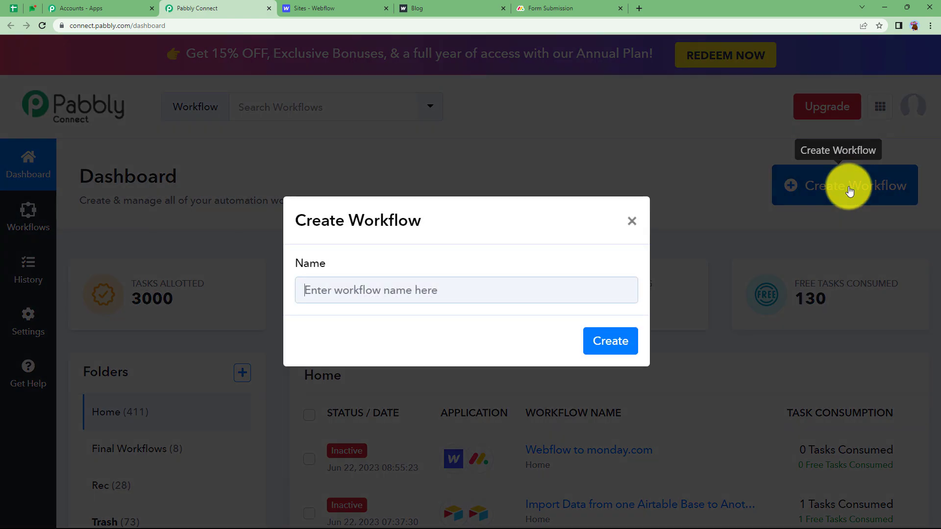
click(441, 293)
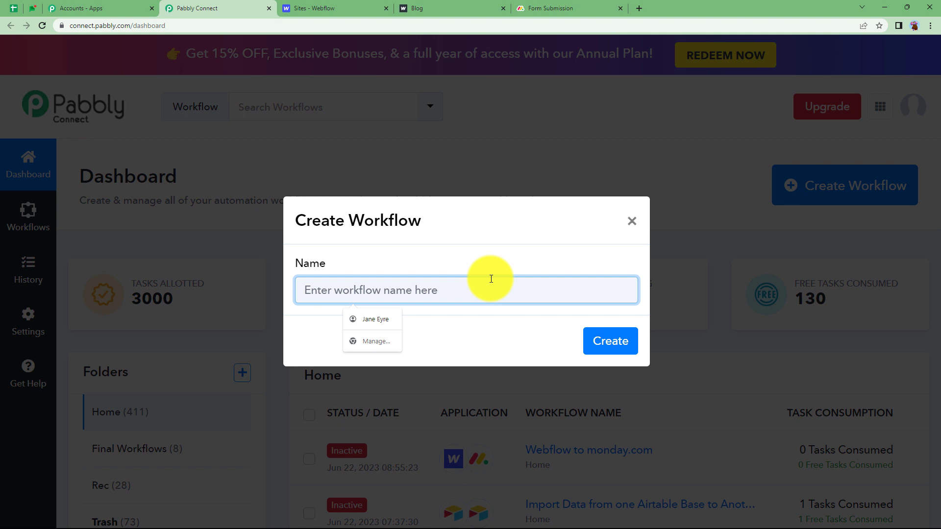
text(C)
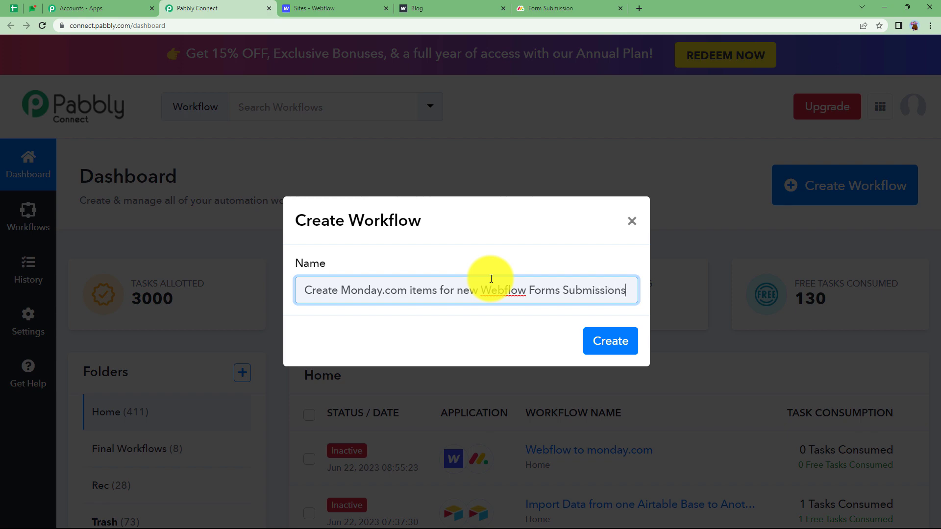
click(610, 351)
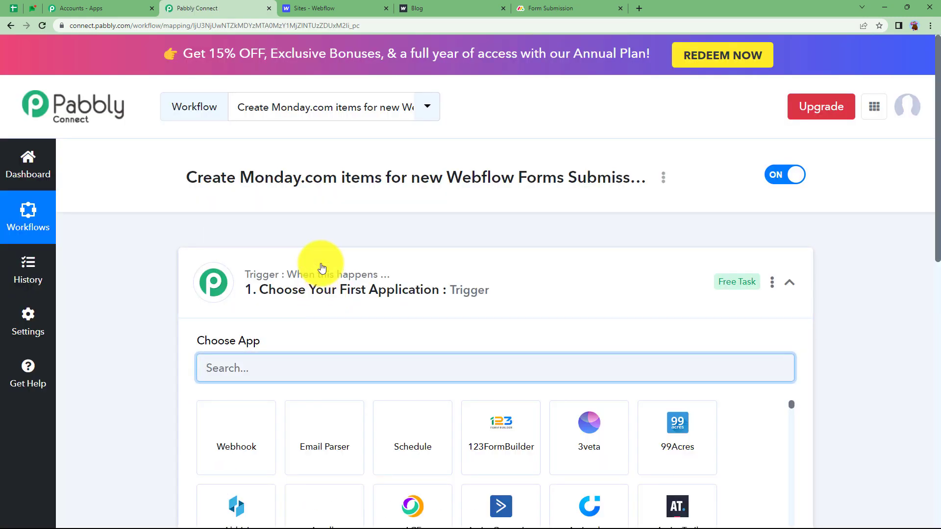
click(321, 267)
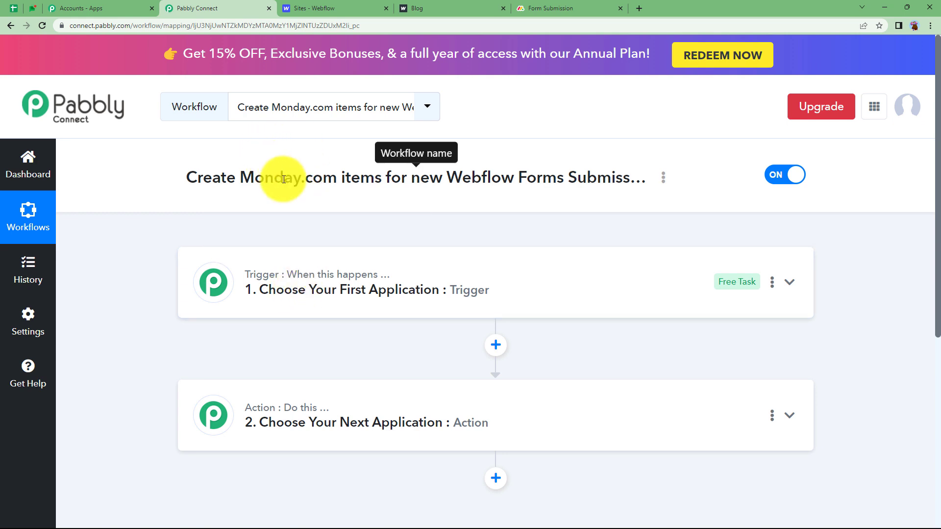
click(313, 8)
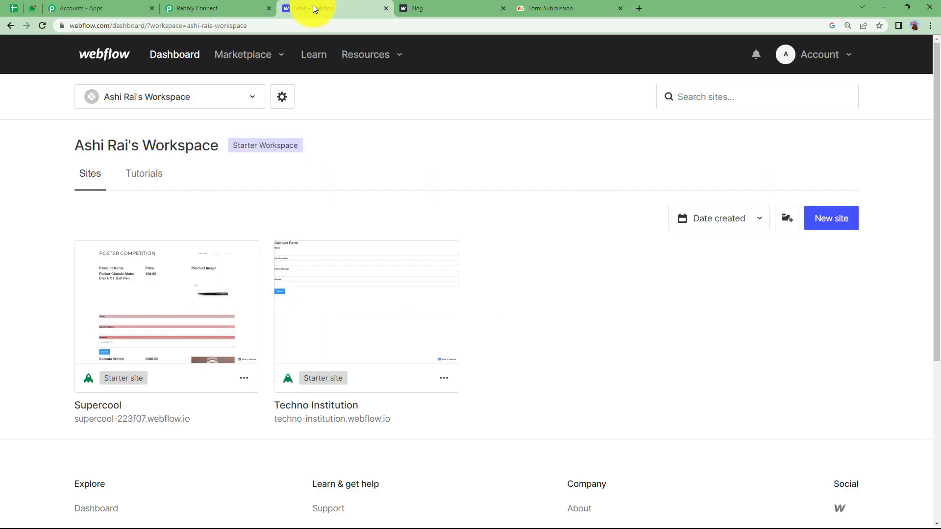
click(542, 8)
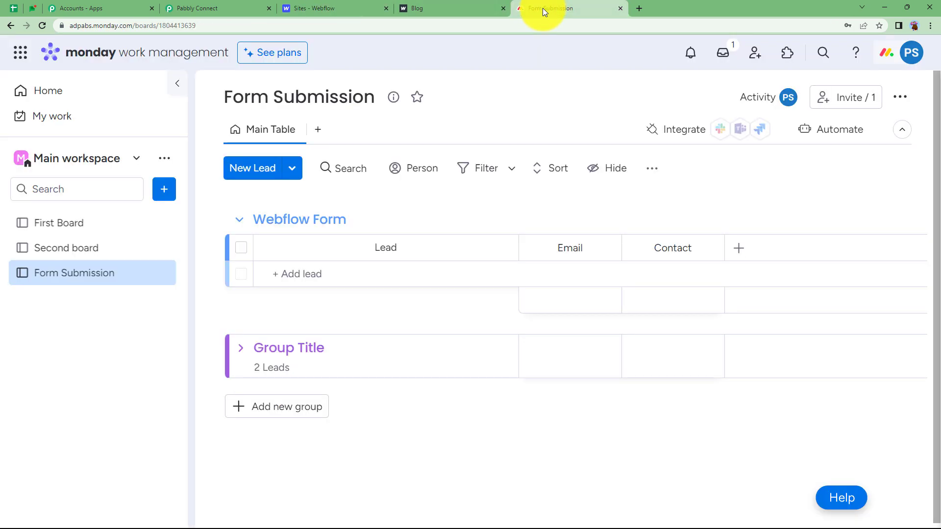
click(309, 6)
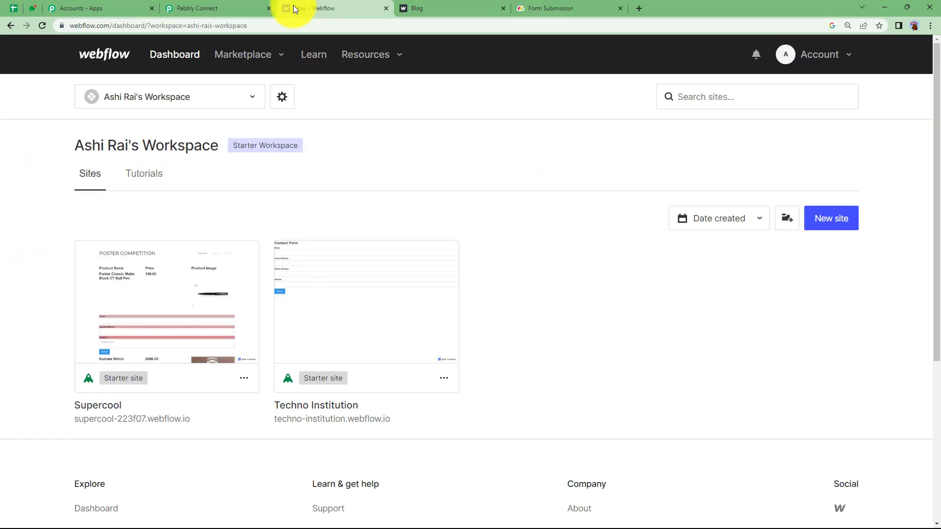
click(244, 7)
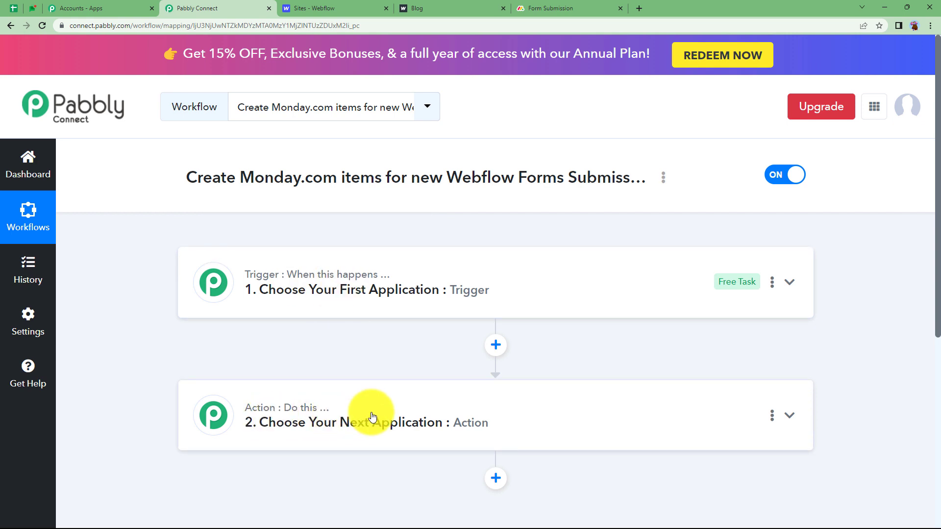
Step: Choose Webflow as the workflow's trigger app
click(331, 291)
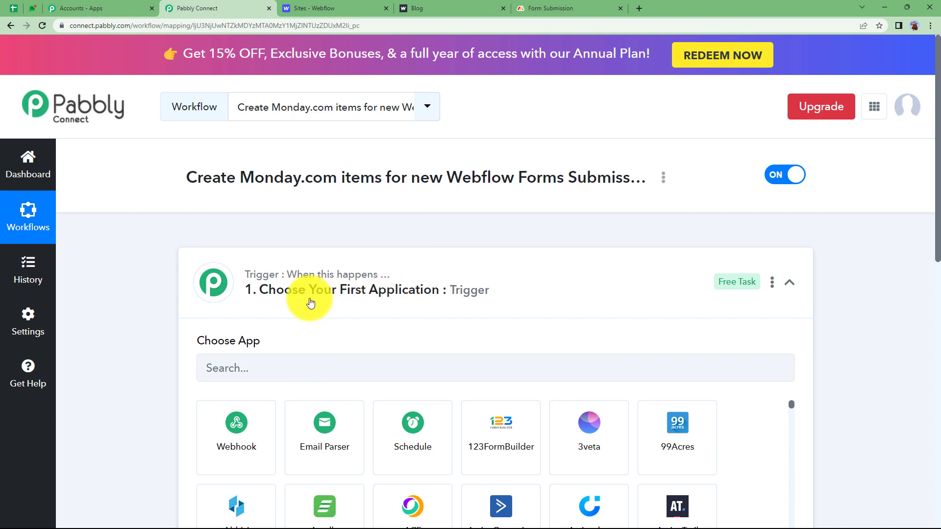
click(303, 367)
text(webflo)
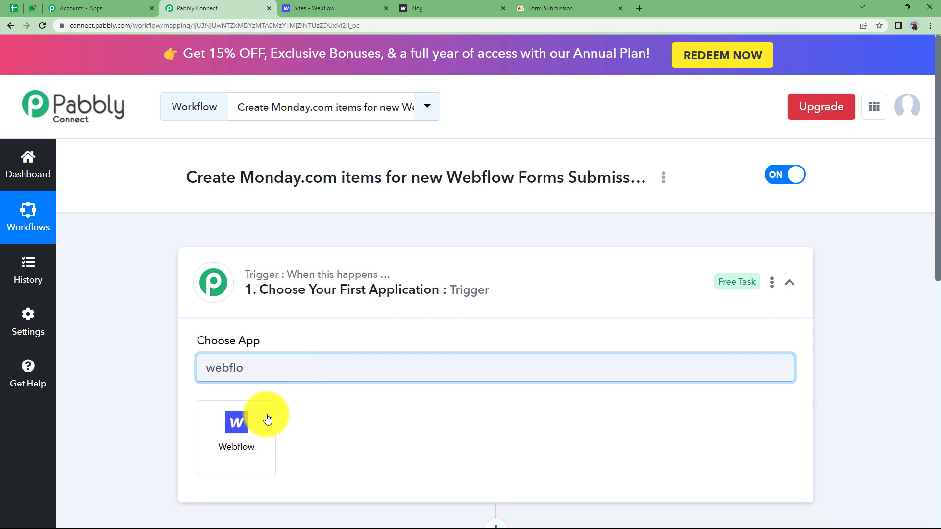
click(258, 423)
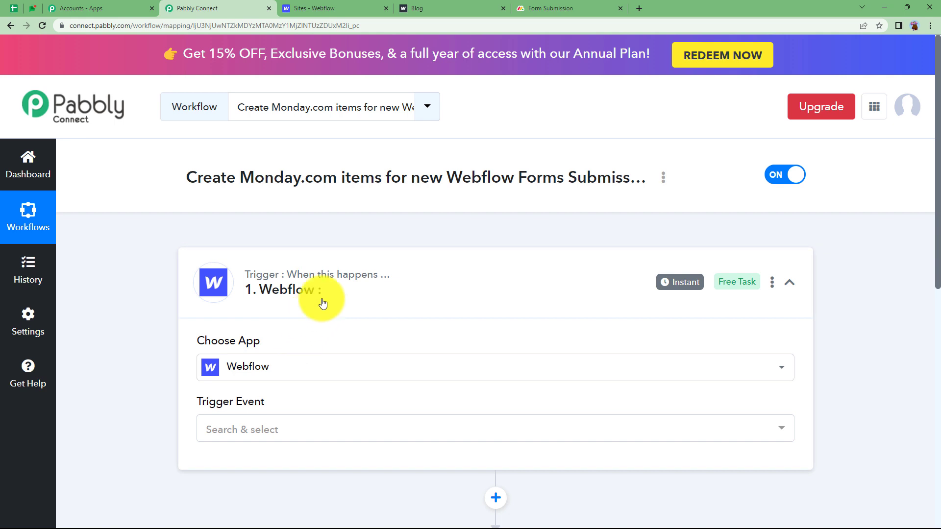
click(343, 276)
Step: Choose Monday.com as the workflow's action app
click(351, 421)
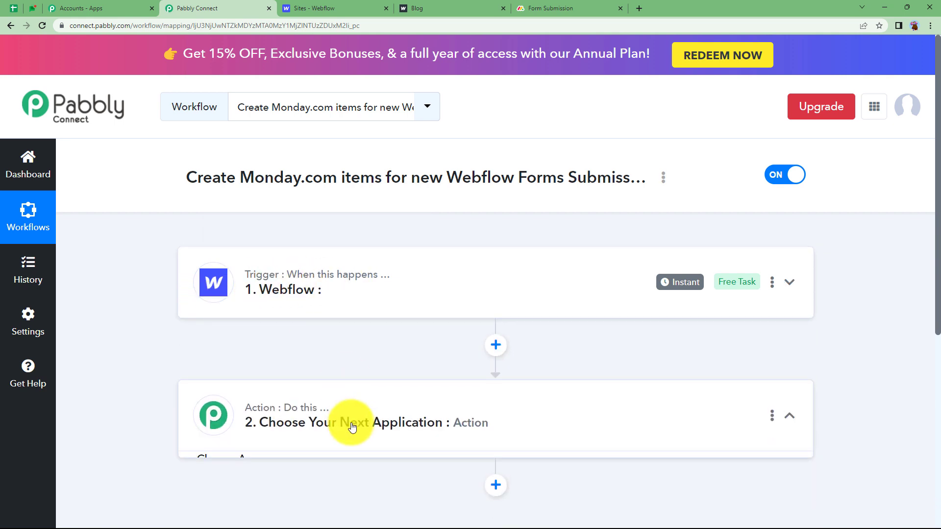
click(395, 498)
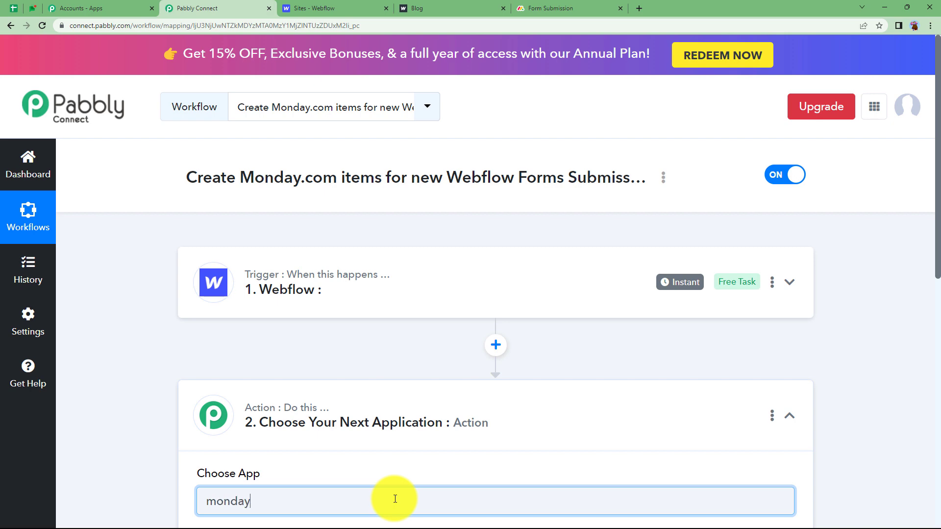
scroll(263, 378, down, 4)
click(264, 377)
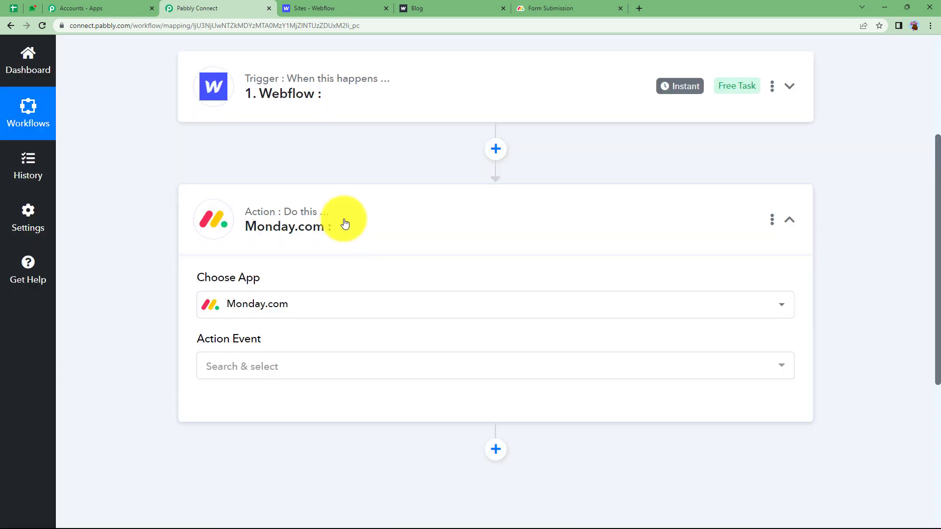
click(343, 218)
scroll(349, 223, up, 2)
scroll(349, 223, up, 2)
click(349, 289)
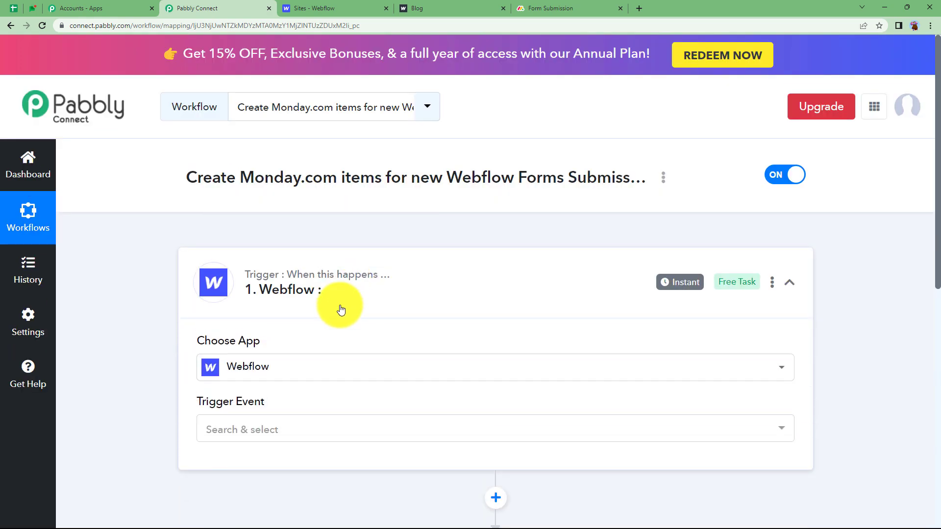
Step: Set the Webflow trigger event to New Form Submission (Instant)
click(286, 431)
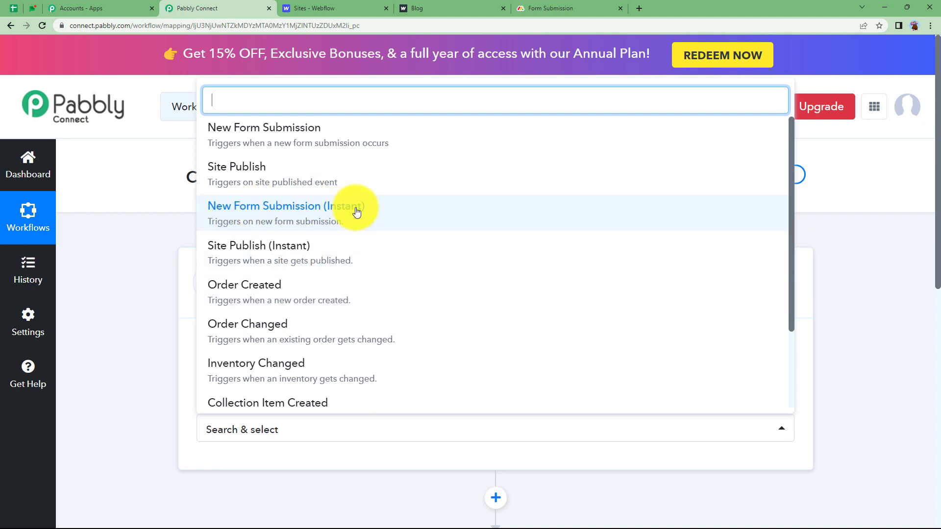
click(337, 219)
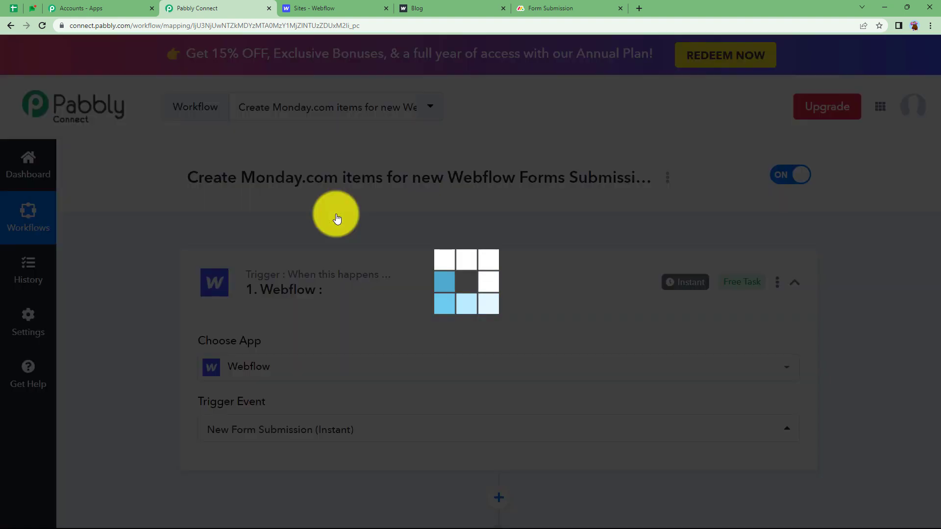
scroll(150, 345, down, 4)
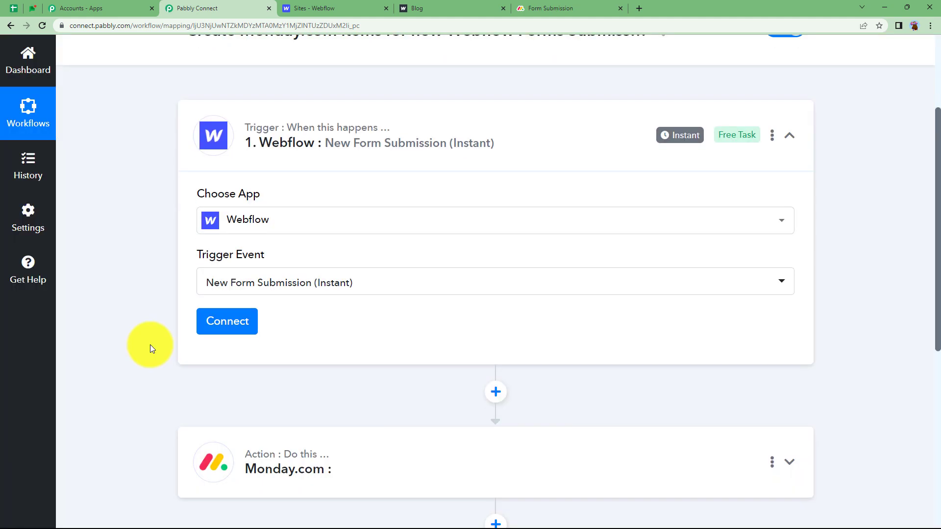
click(237, 273)
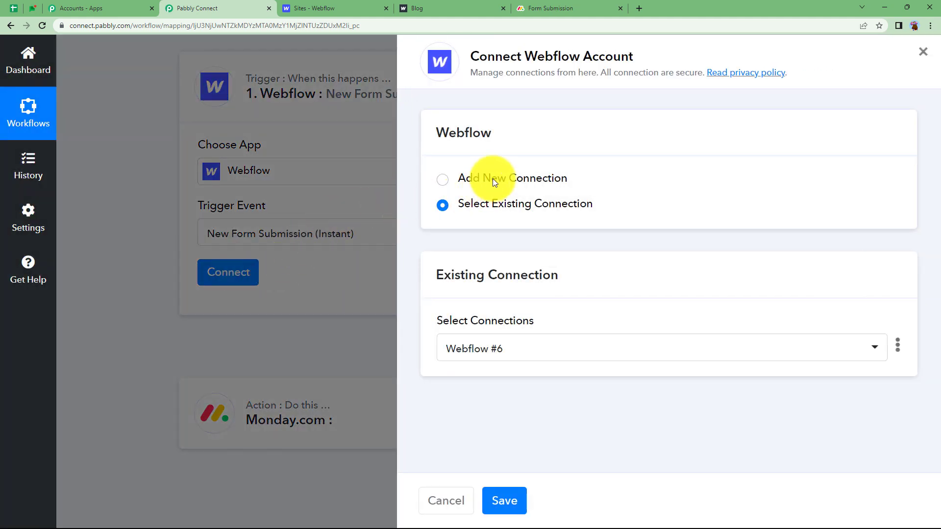
Step: Add a new Webflow connection and review the API token instructions
click(492, 178)
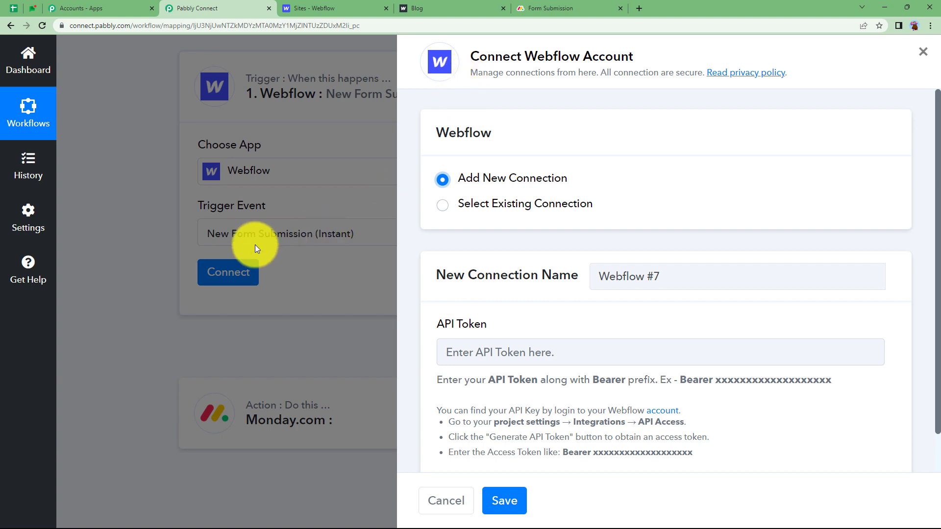
scroll(466, 259, down, 1)
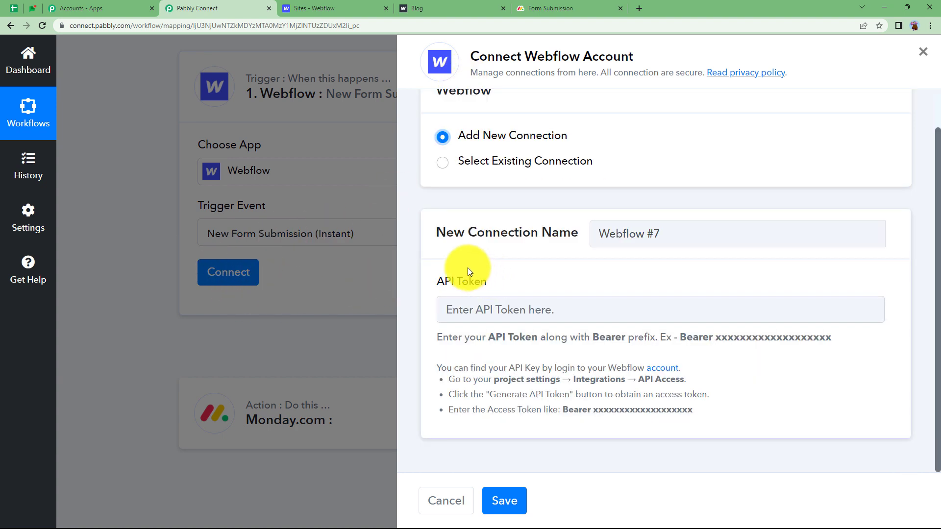
click(459, 309)
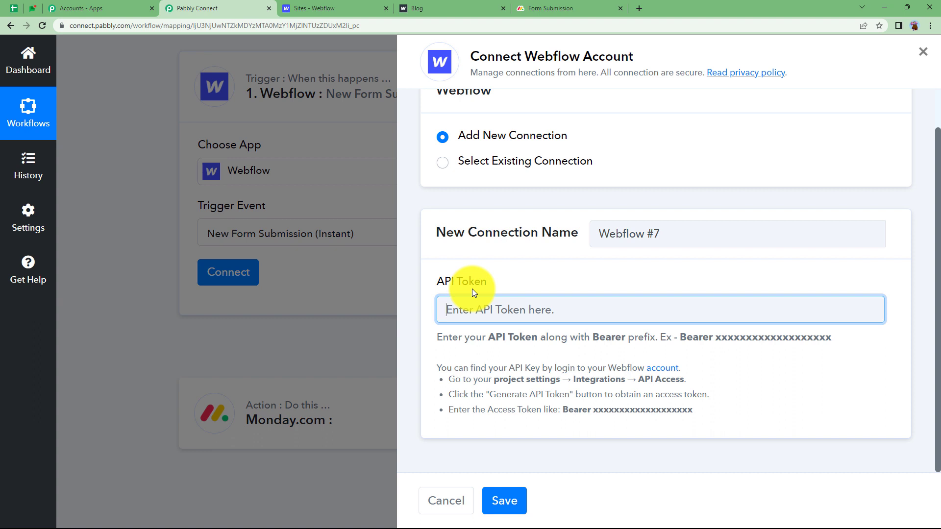
drag(436, 364, 731, 399)
click(740, 402)
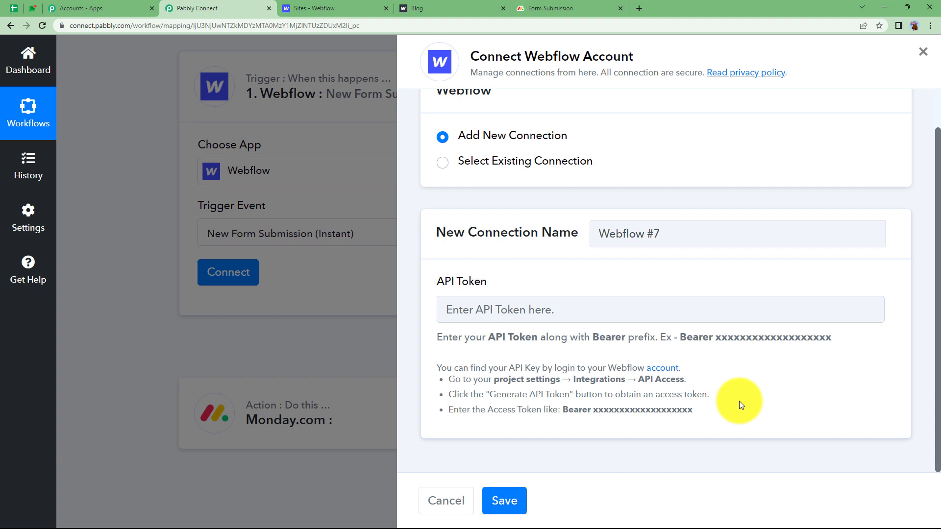
Step: Enter the 'Bearer' prefix in the connection's API Token field
click(509, 319)
drag(593, 339, 605, 341)
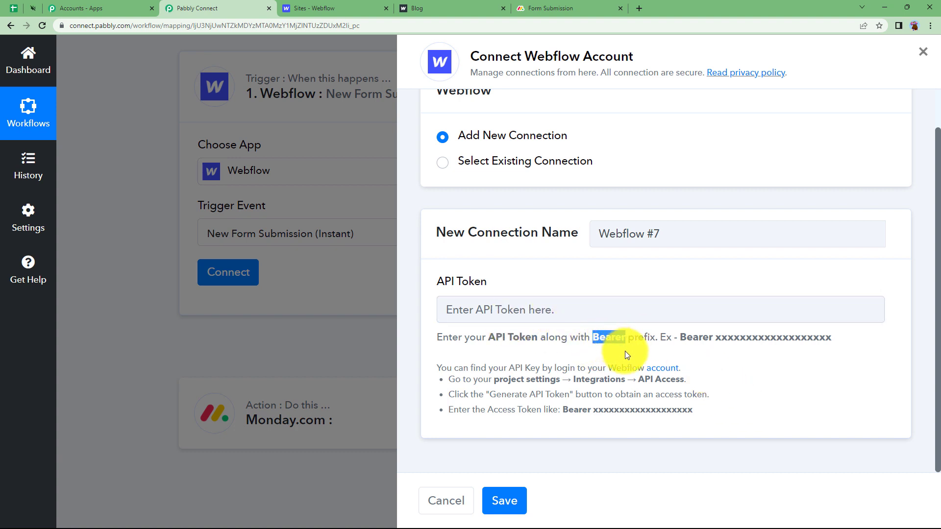
click(541, 310)
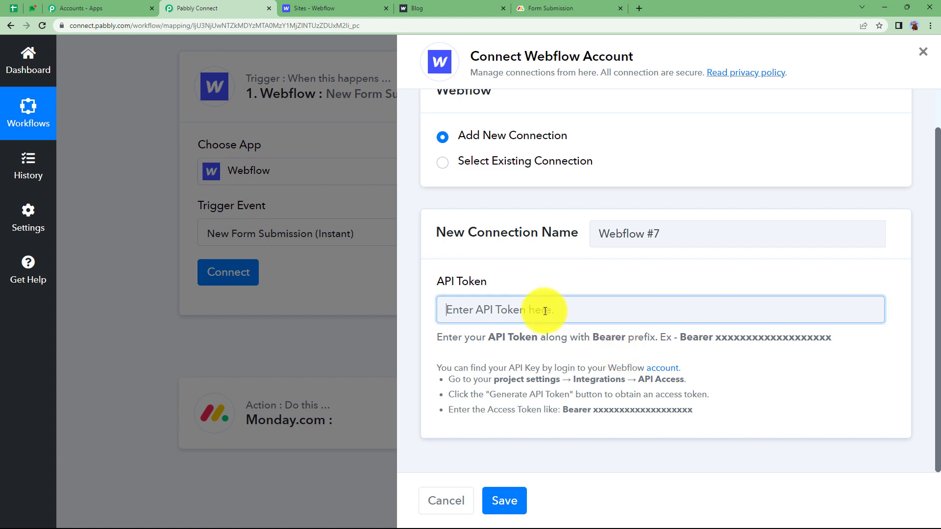
key(ctrl+v)
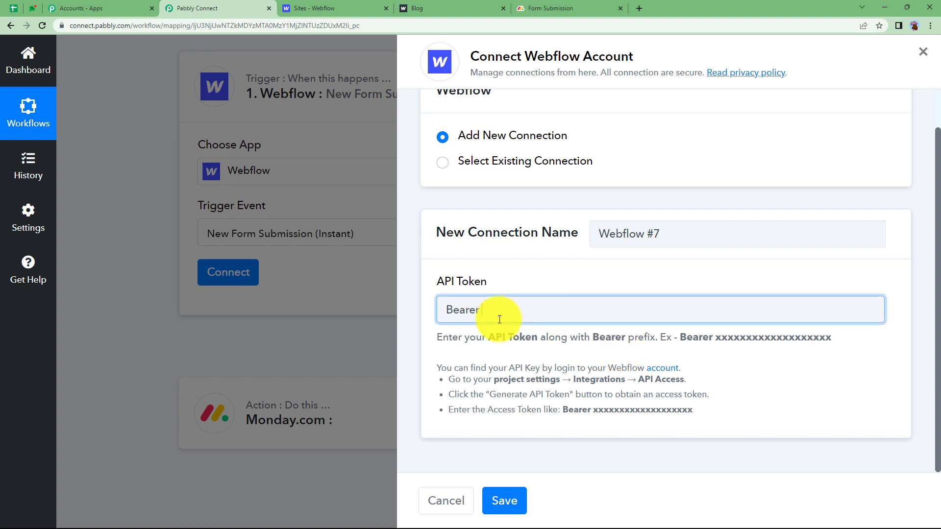
drag(714, 339, 836, 339)
click(843, 362)
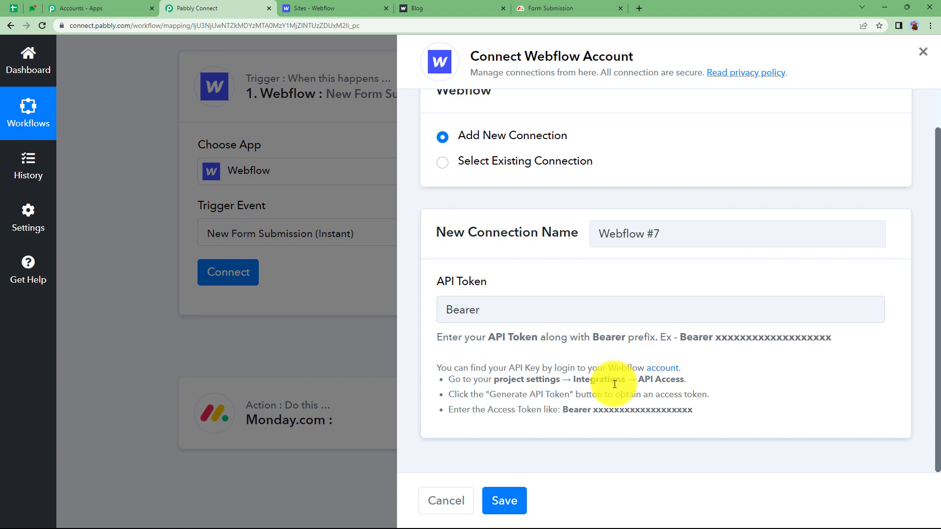
click(345, 8)
Step: Generate and copy a new API token in the Supercool site's Integrations settings
mouse_move(142, 334)
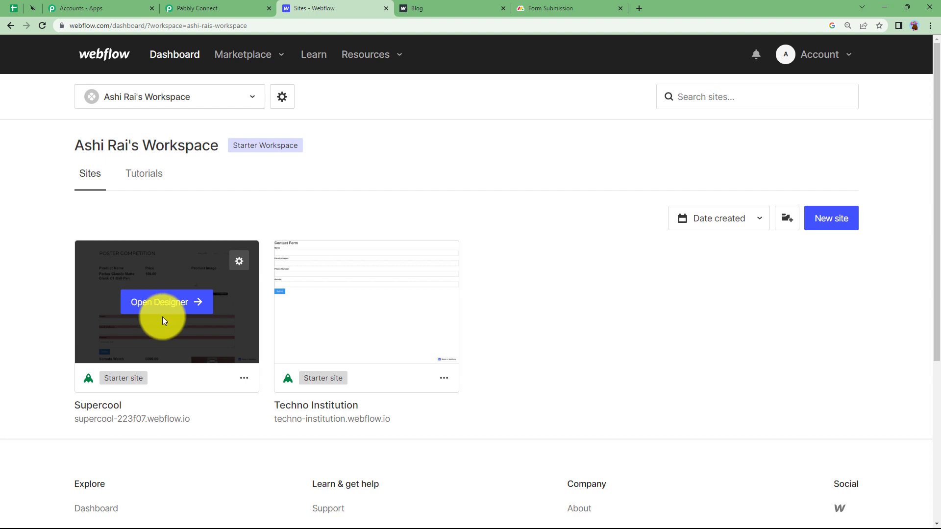
click(240, 263)
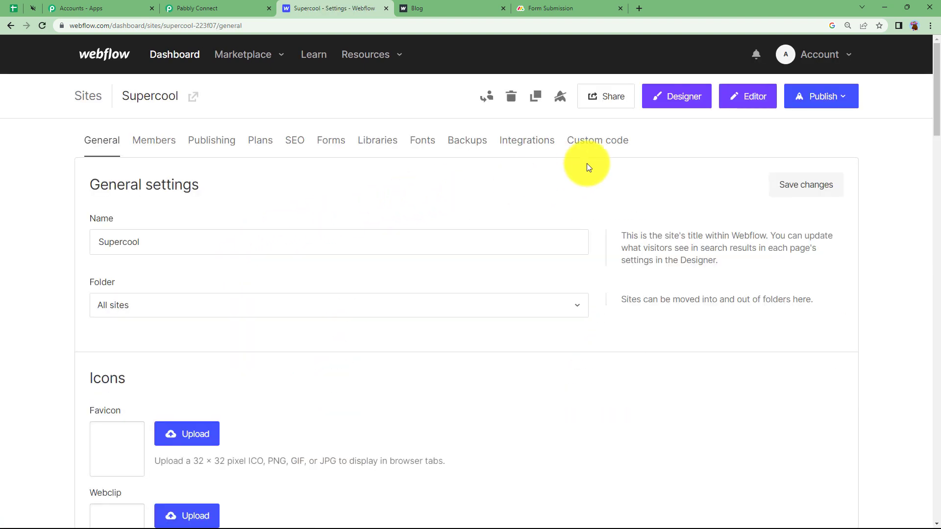
click(522, 146)
scroll(229, 211, down, 3)
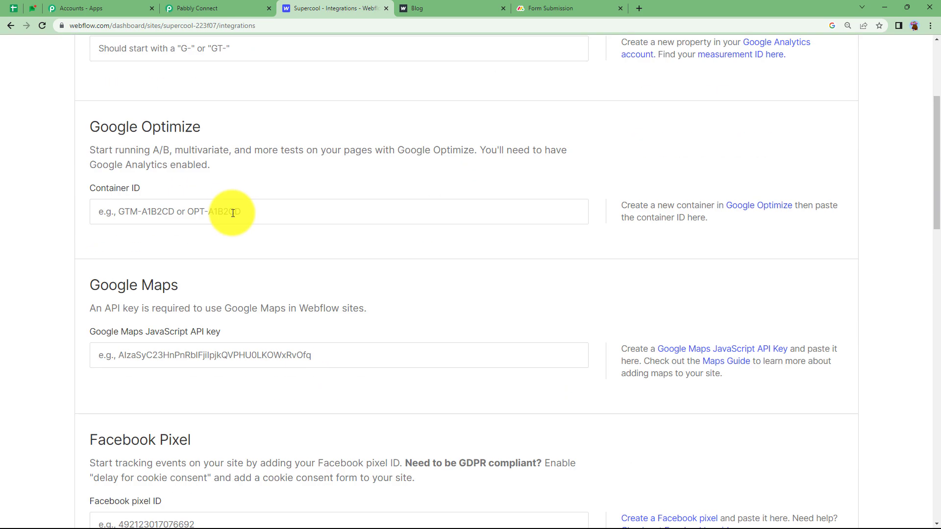
scroll(232, 210, down, 12)
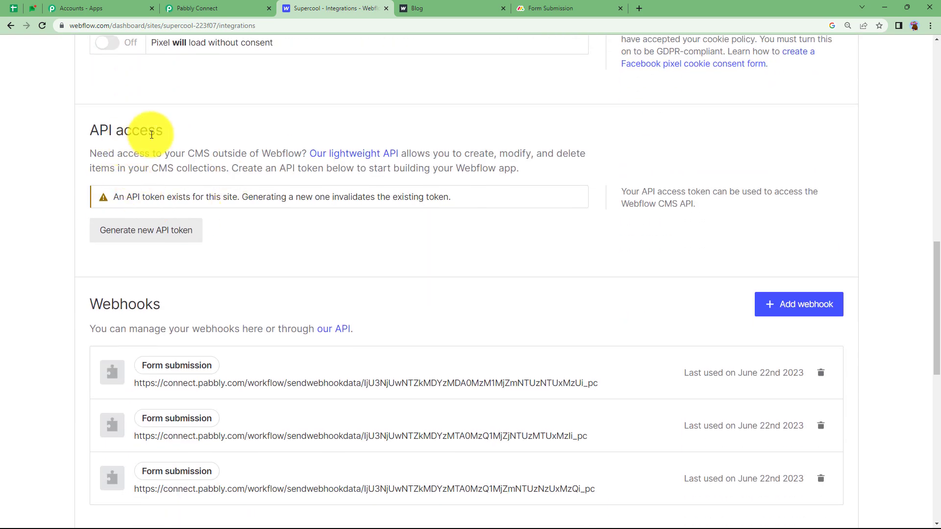
click(120, 236)
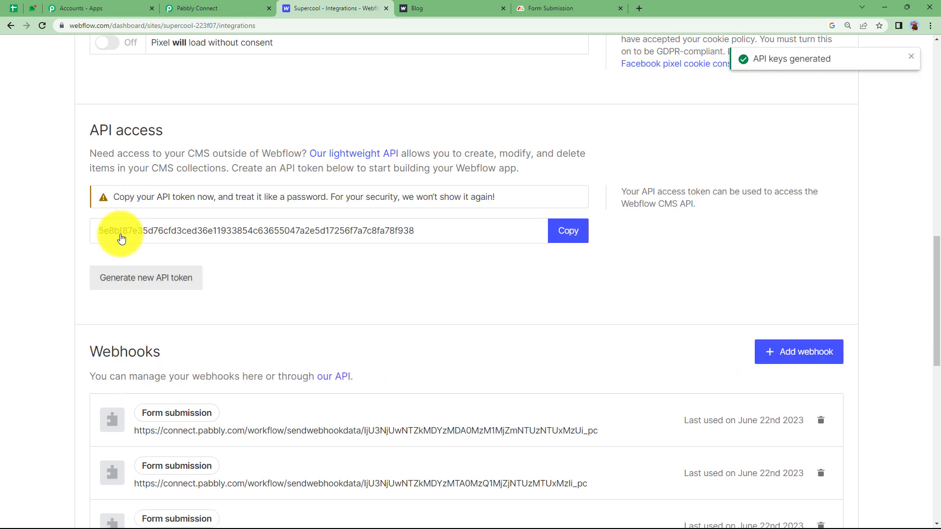
click(550, 231)
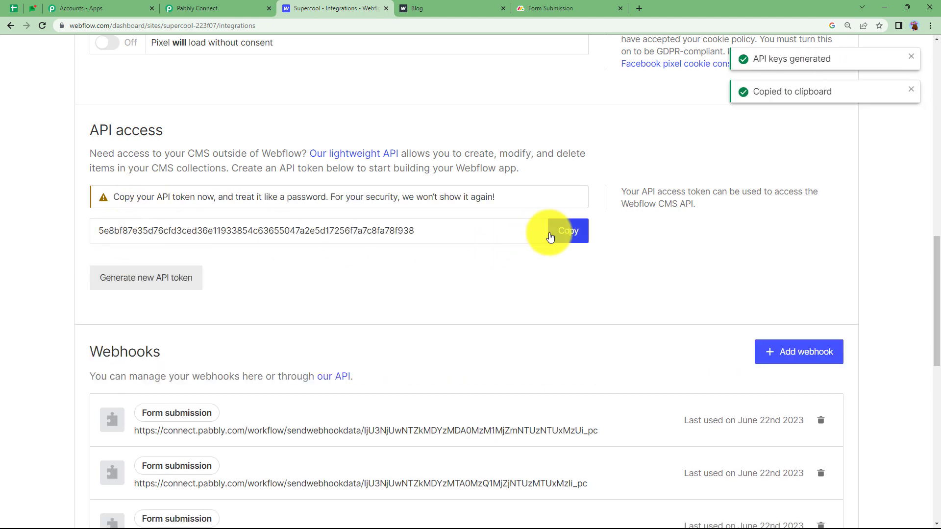
click(229, 4)
click(478, 309)
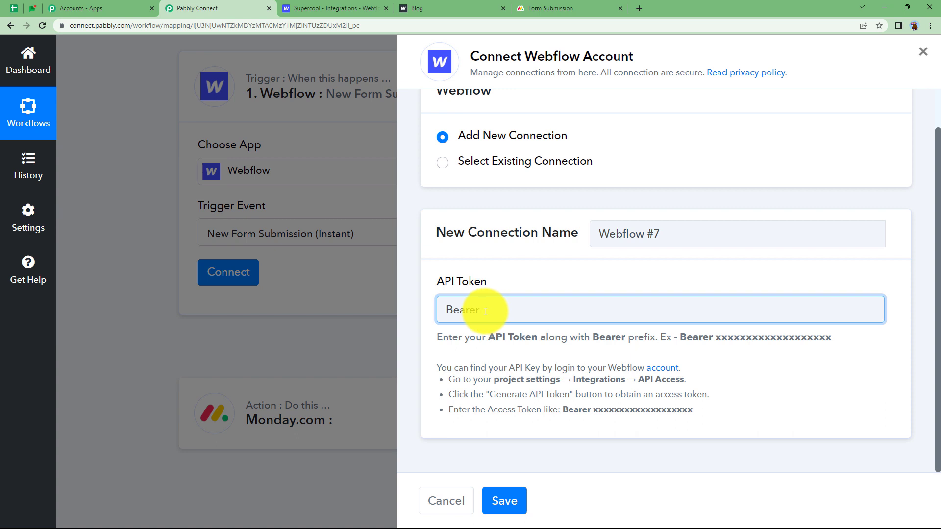
Step: Paste the token after 'Bearer' and save the Webflow connection
text(Bearer)
key(ctrl+v)
click(514, 498)
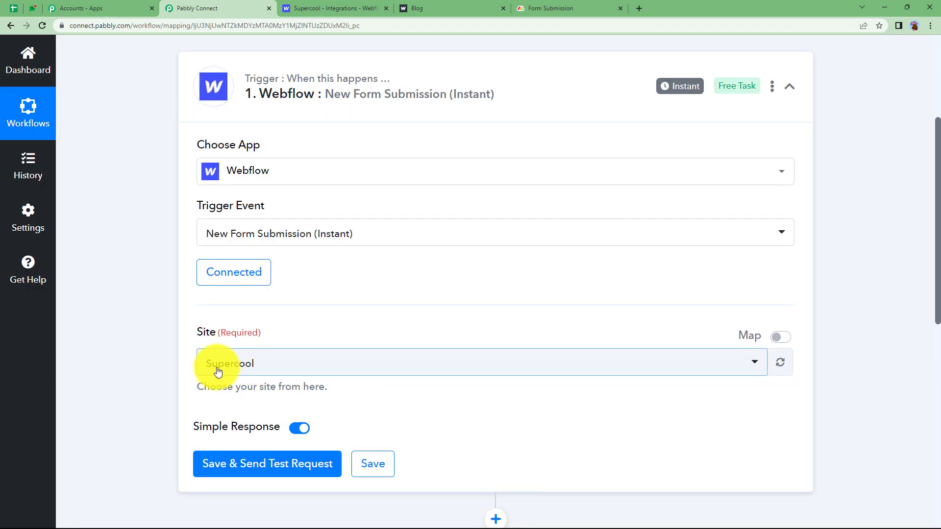
Step: Select Supercool as the trigger's Webflow site
click(361, 6)
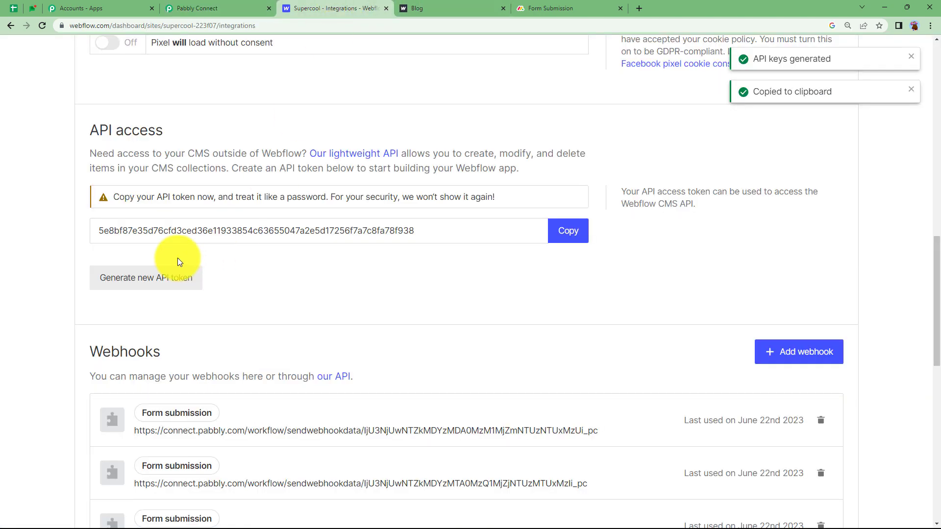
click(196, 9)
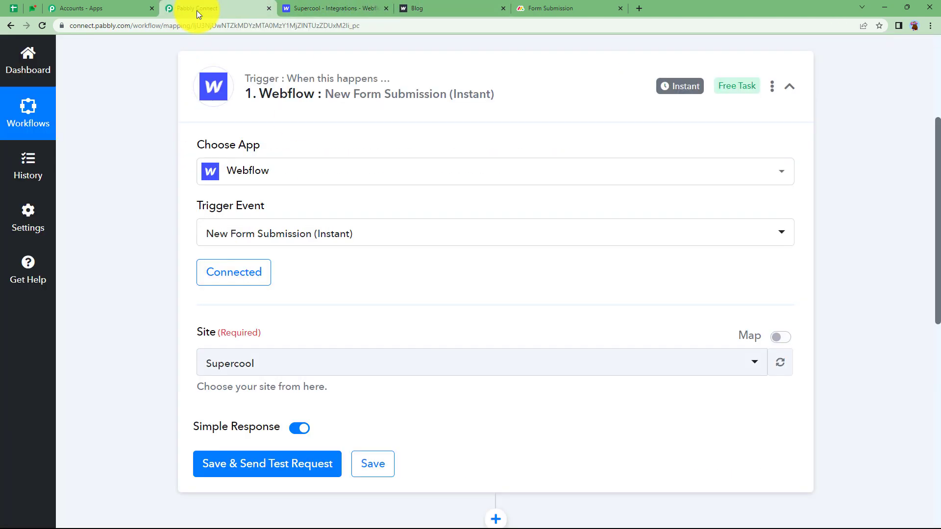
click(245, 374)
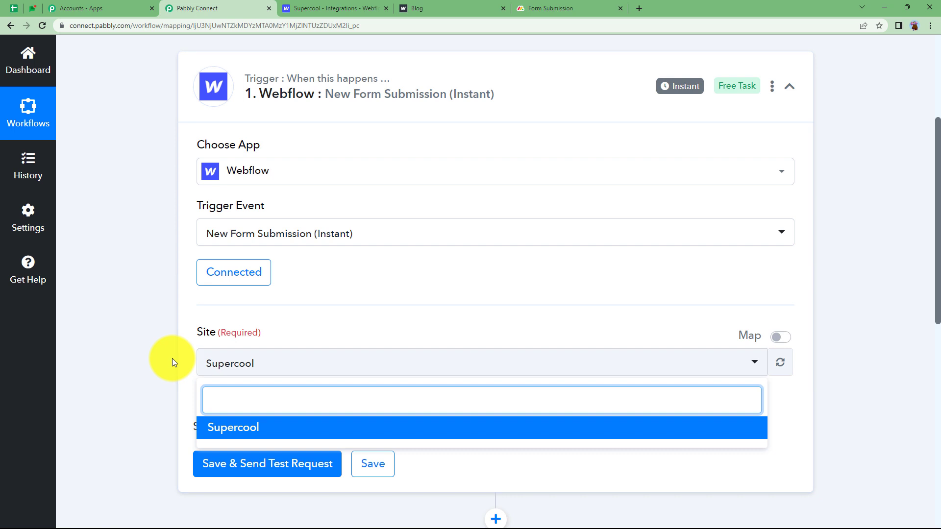
click(228, 362)
scroll(193, 363, down, 3)
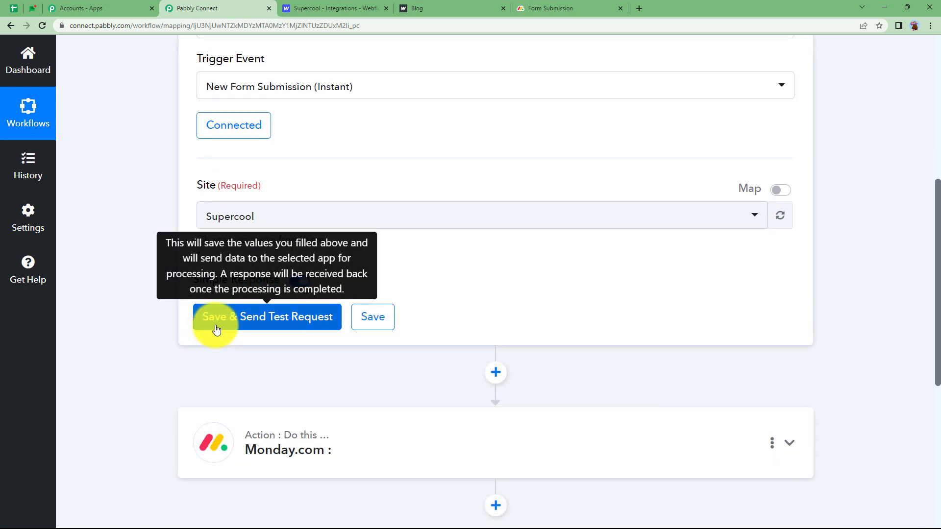
Step: Save the trigger and submit an autofilled test entry on the Poster Competition form
click(447, 7)
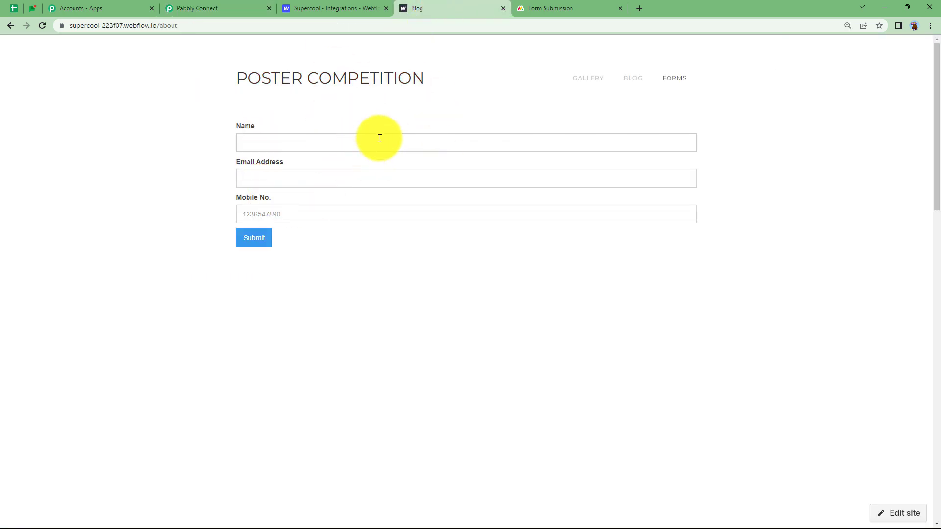
click(211, 7)
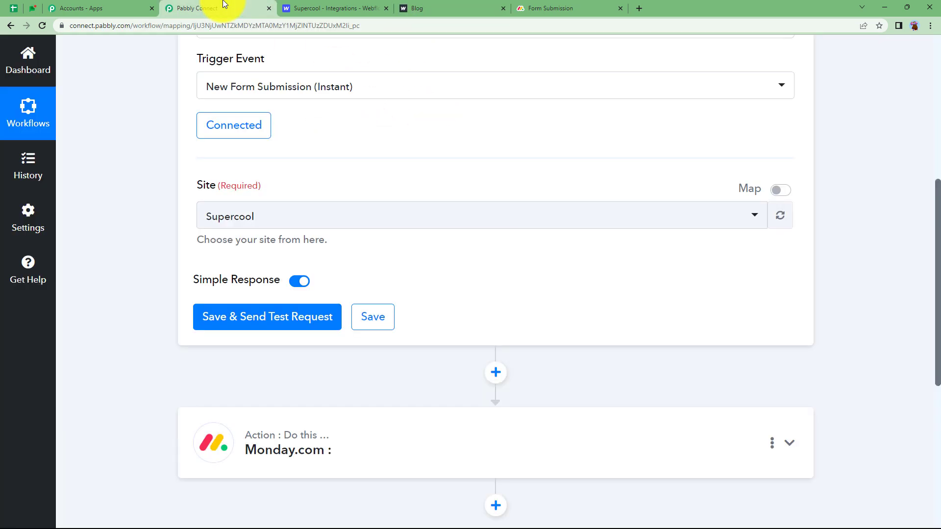
click(300, 314)
click(420, 7)
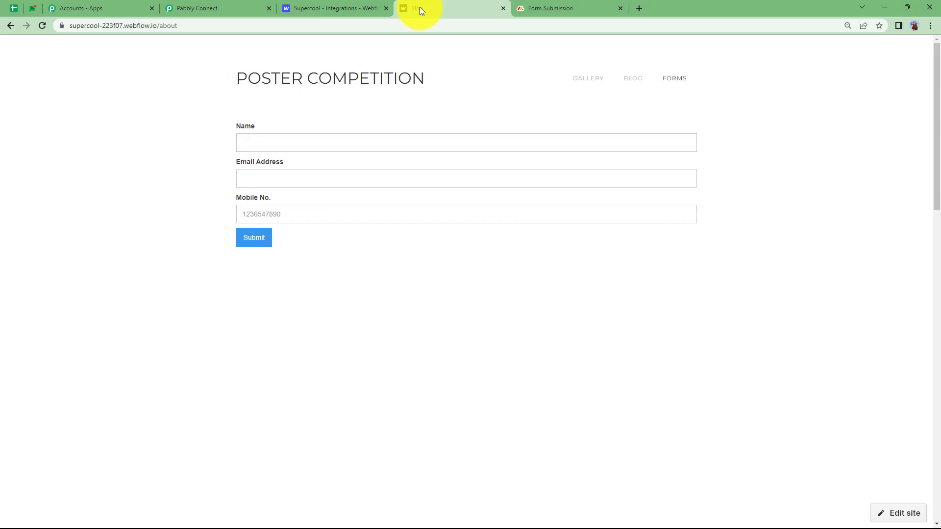
click(407, 144)
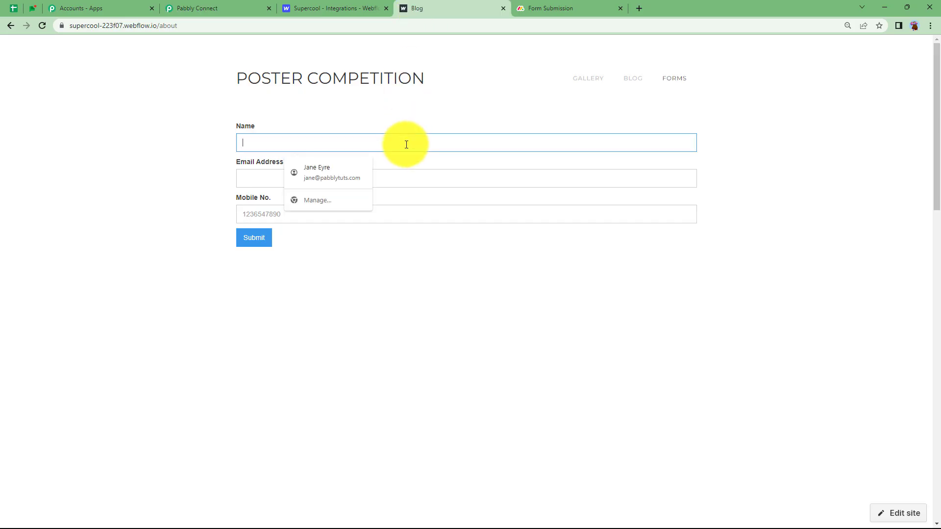
click(345, 181)
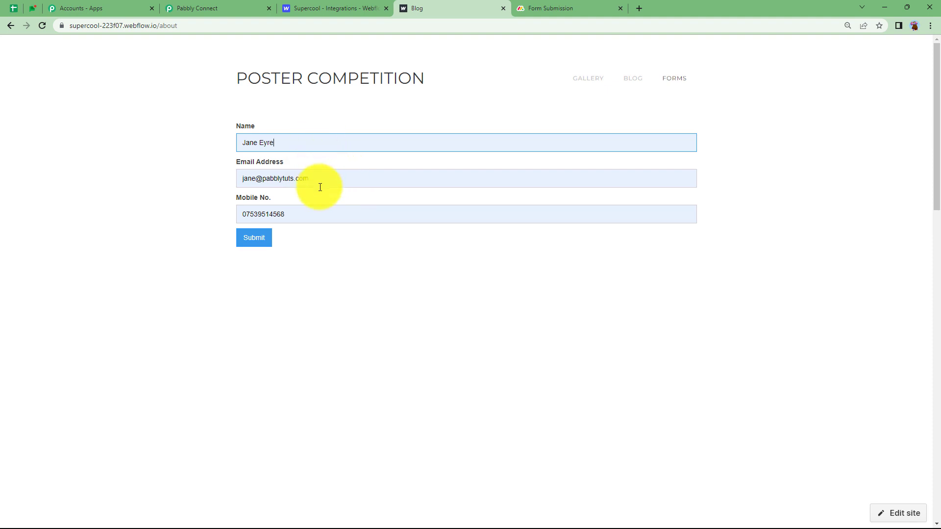
click(258, 243)
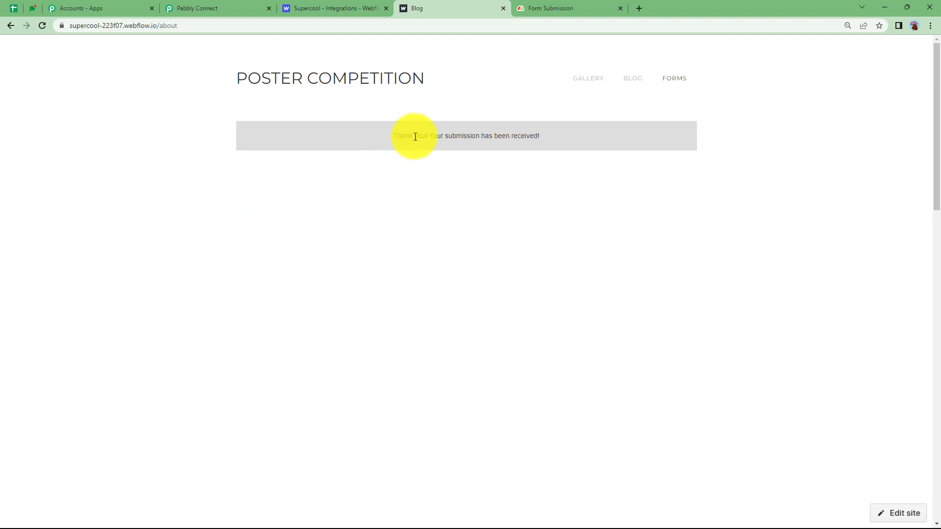
click(245, 7)
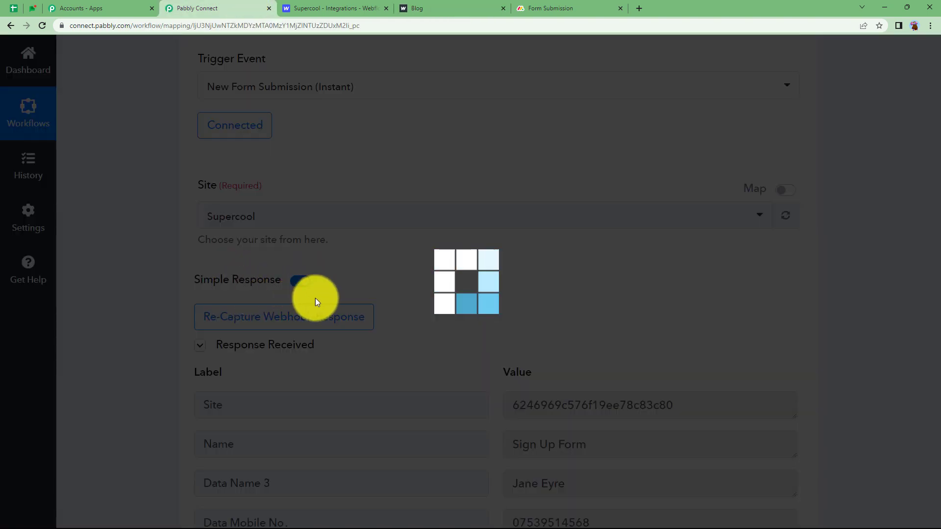
Step: Check the captured form name, submitter name, mobile number and email against the Form Submission board
scroll(441, 294, down, 5)
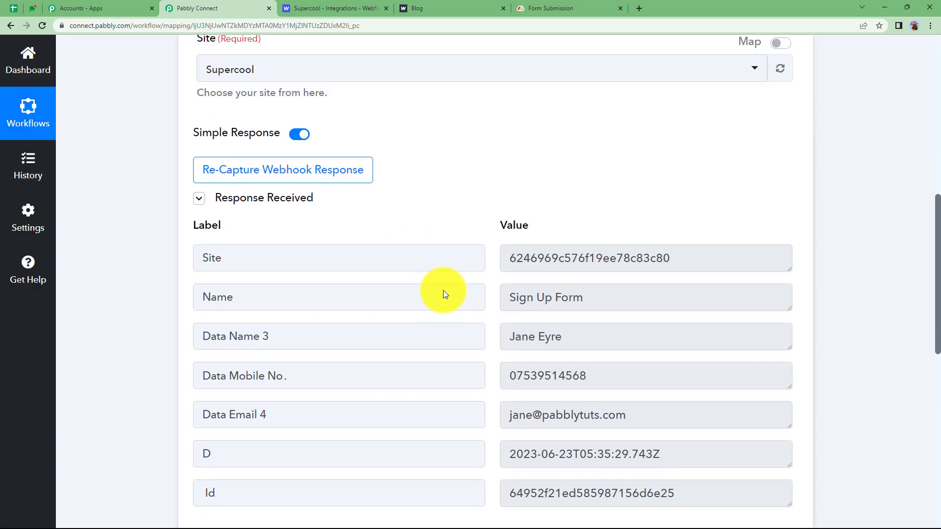
drag(620, 204, 495, 213)
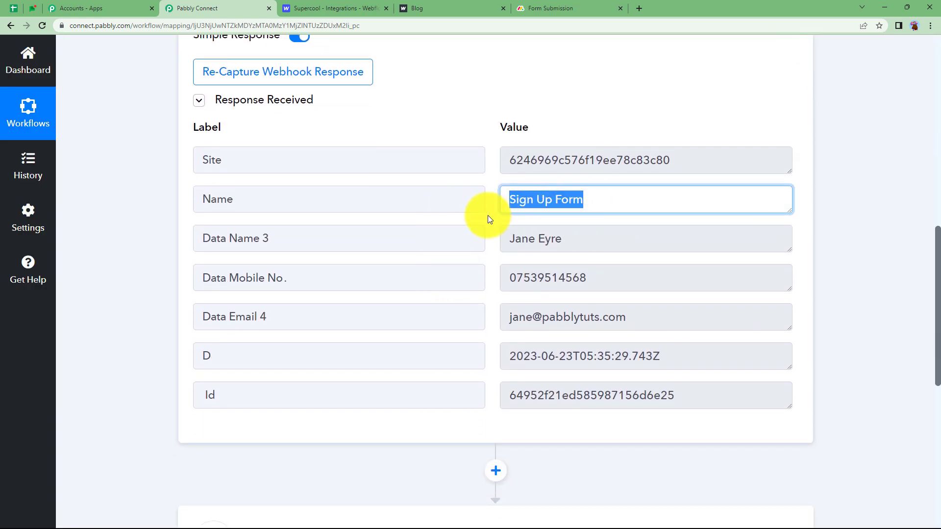
double_click(564, 234)
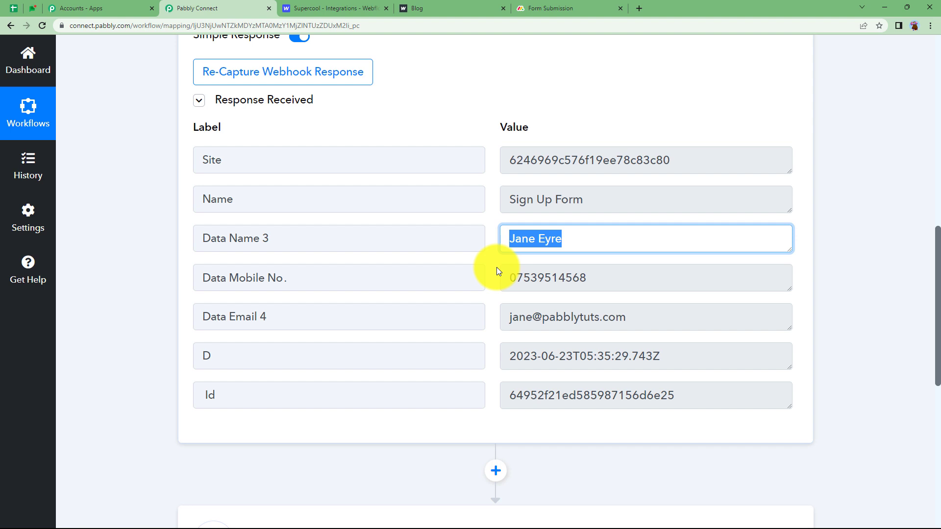
drag(588, 280, 516, 298)
drag(630, 316, 506, 334)
click(493, 342)
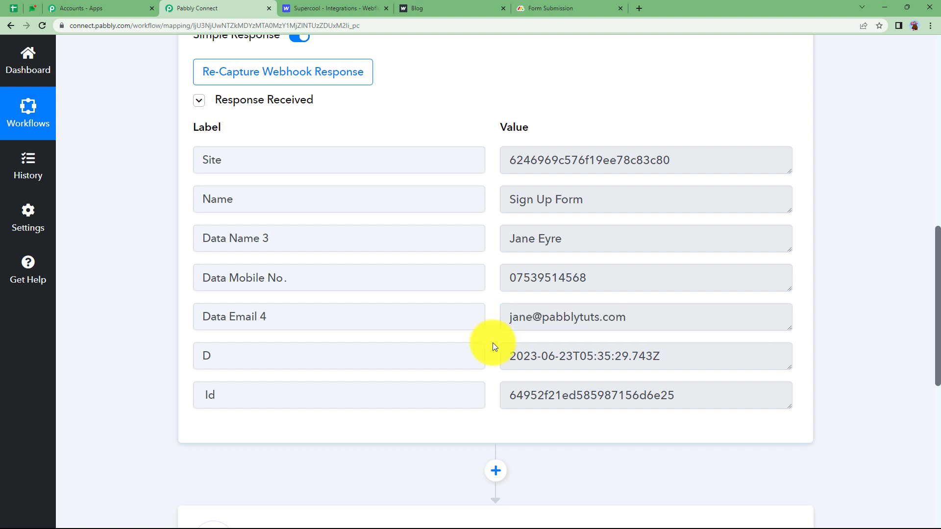
click(566, 6)
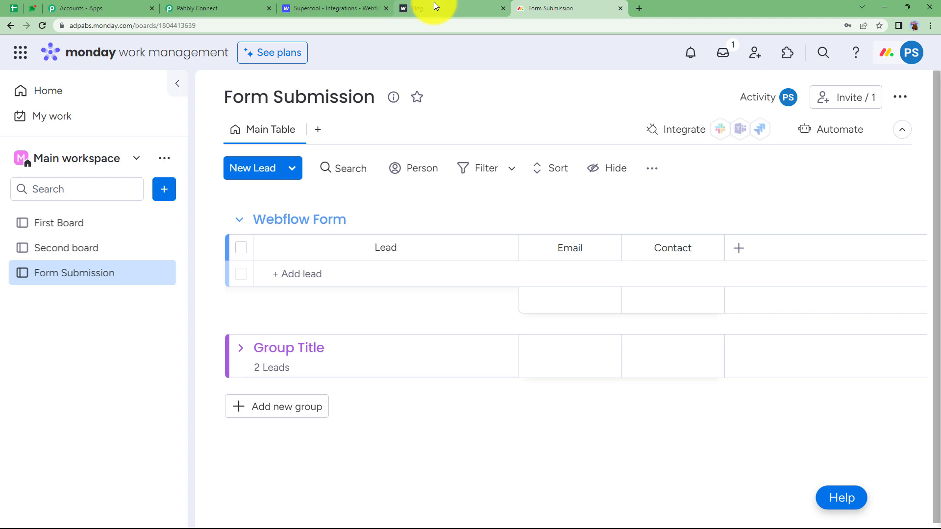
click(235, 7)
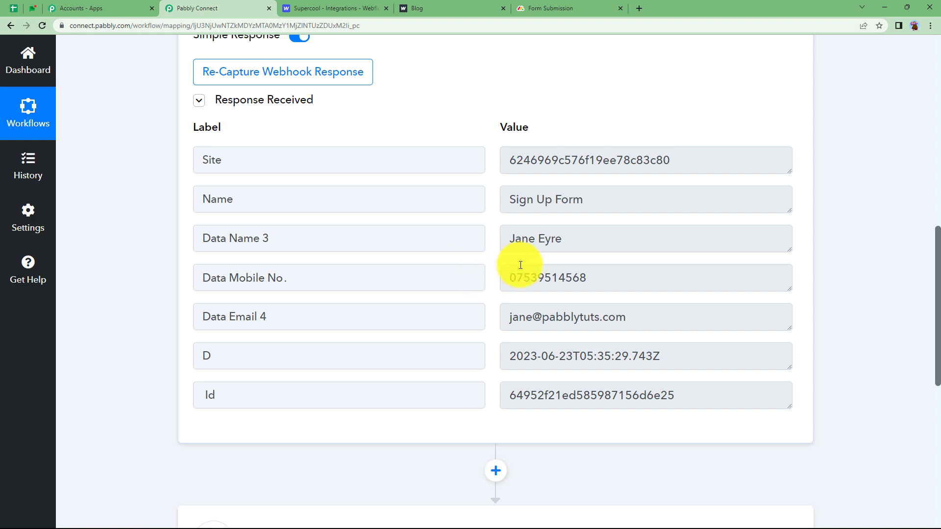
Step: Collapse the Webflow trigger and choose Create Item as the Monday.com action event
scroll(389, 267, up, 10)
click(370, 209)
click(346, 304)
scroll(179, 328, down, 3)
click(232, 314)
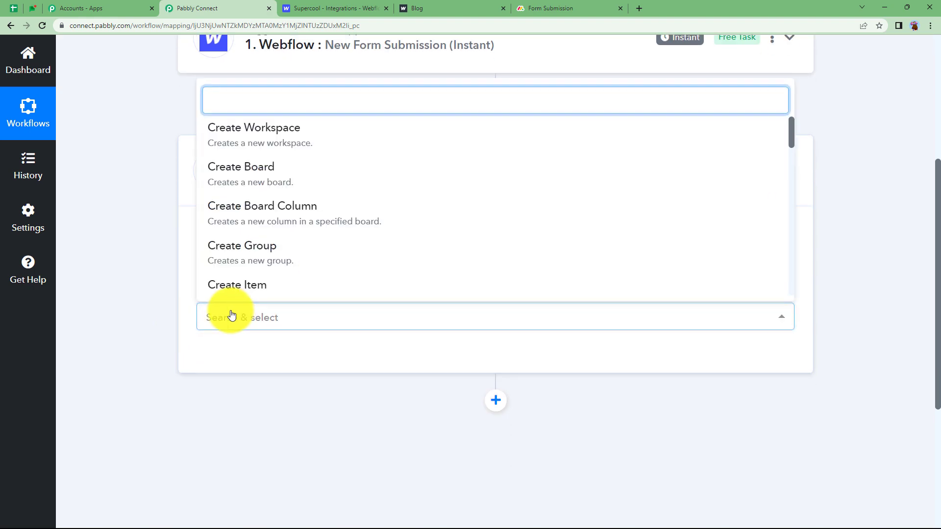
scroll(254, 251, down, 1)
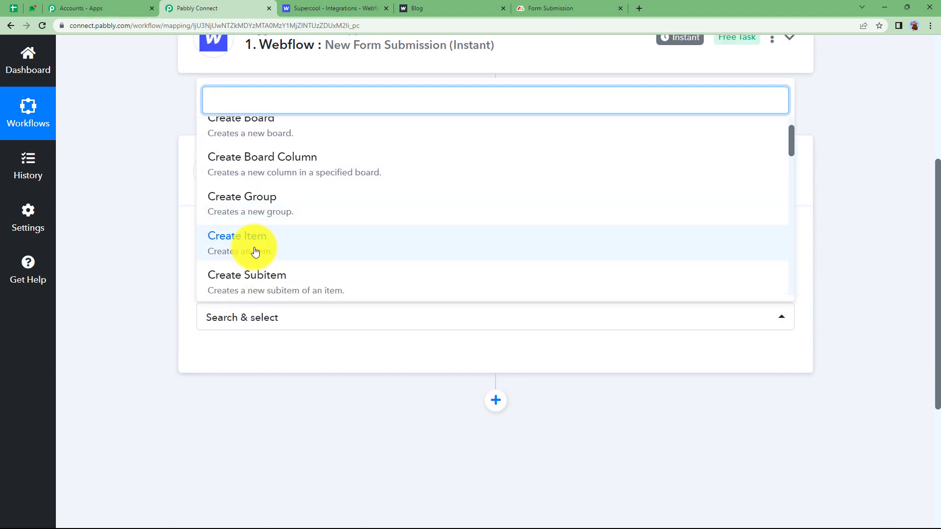
click(255, 251)
click(542, 7)
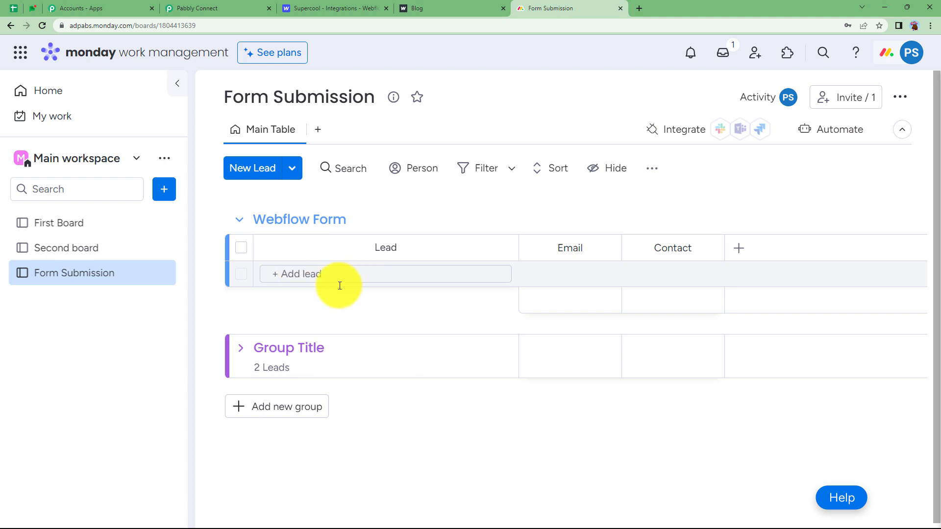
Step: Add a new Monday.com connection and review the instructions for getting its API token
click(218, 9)
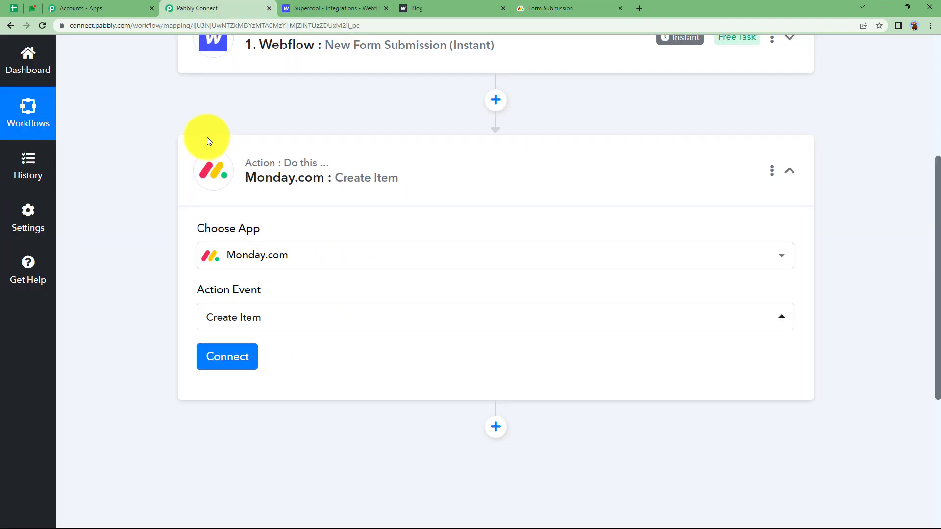
click(247, 355)
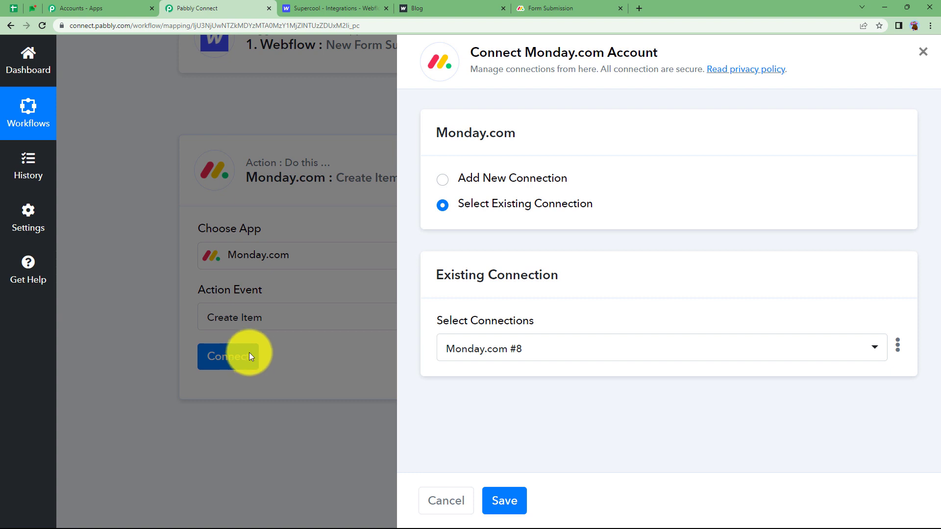
click(478, 181)
scroll(477, 260, down, 1)
scroll(484, 277, down, 1)
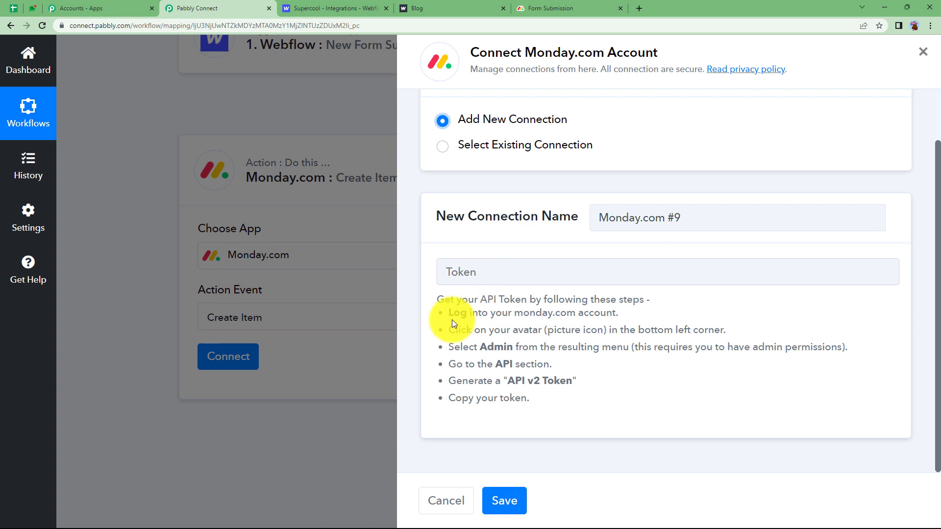
drag(443, 310, 536, 395)
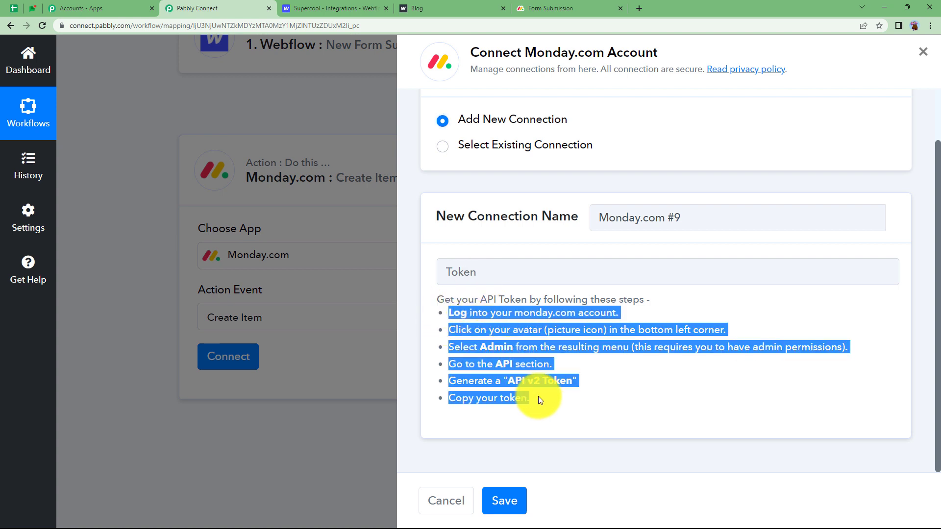
click(549, 400)
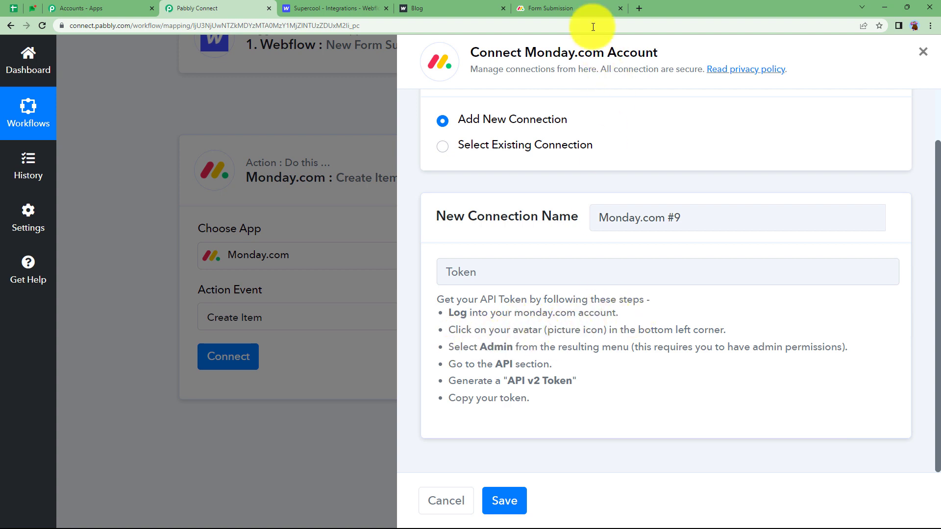
click(564, 8)
Step: Go to monday.com's Administration API v2 Token page and copy the personal token
click(912, 58)
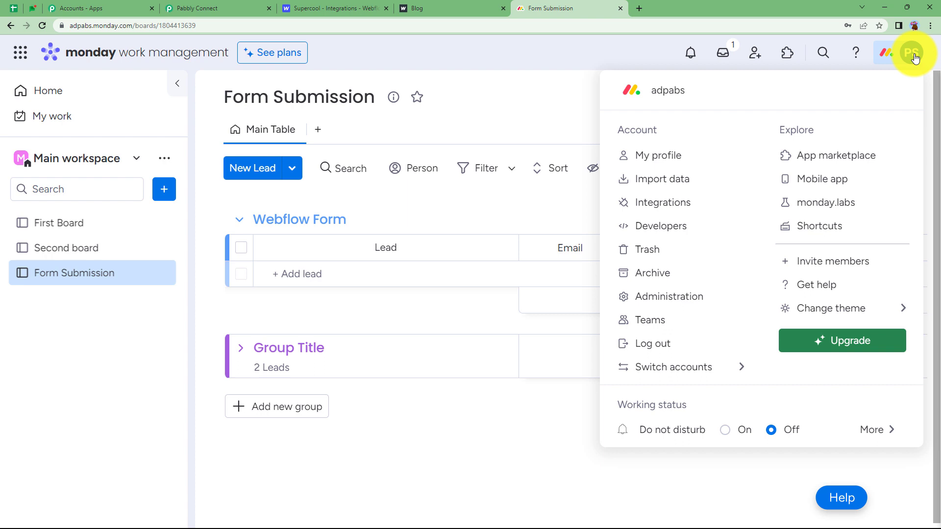
click(676, 298)
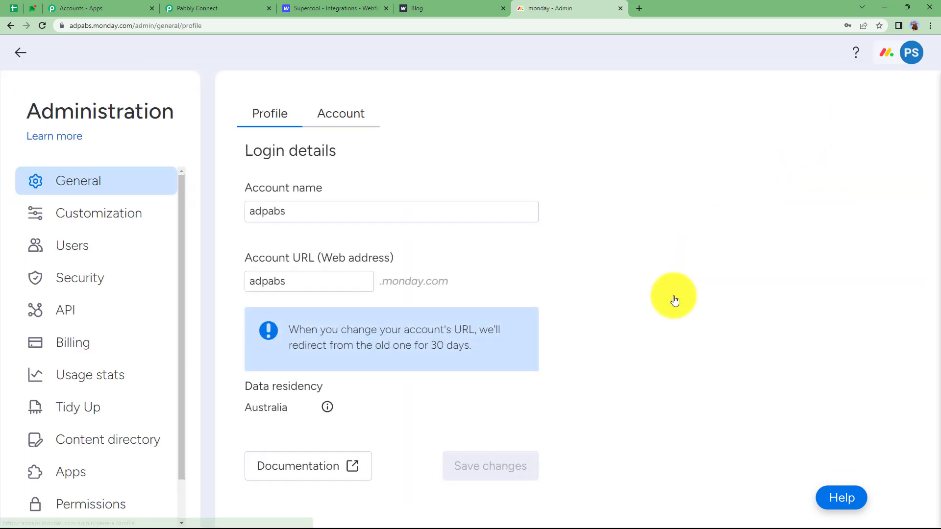
click(74, 318)
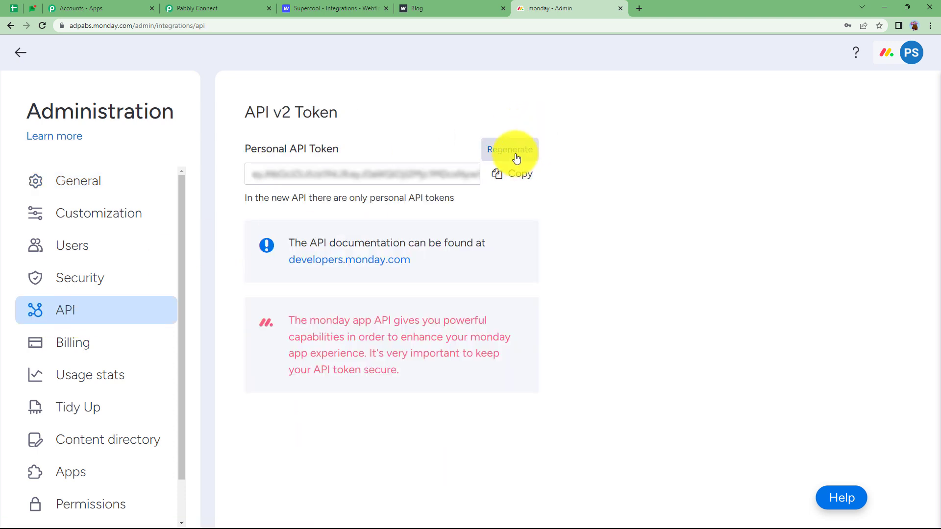
click(514, 180)
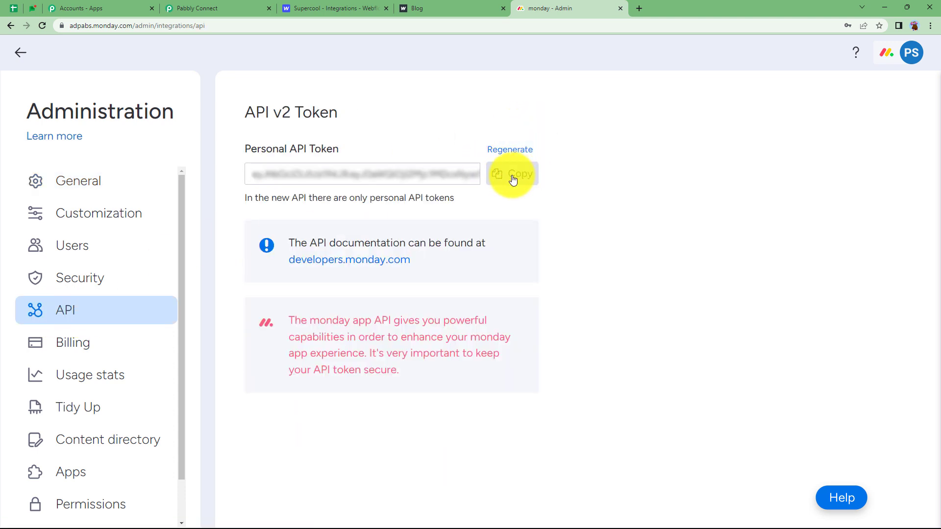
Step: Regenerate the personal API v2 token and copy the new token
click(514, 152)
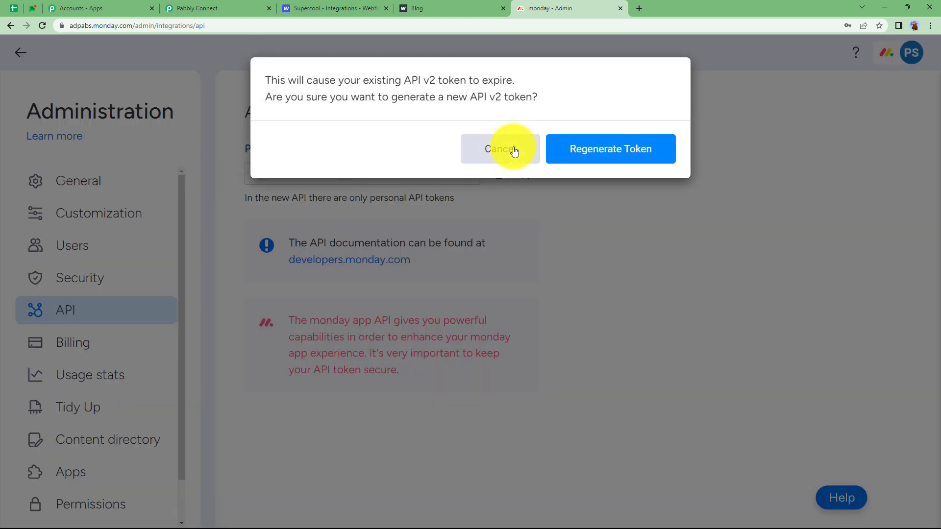
click(577, 158)
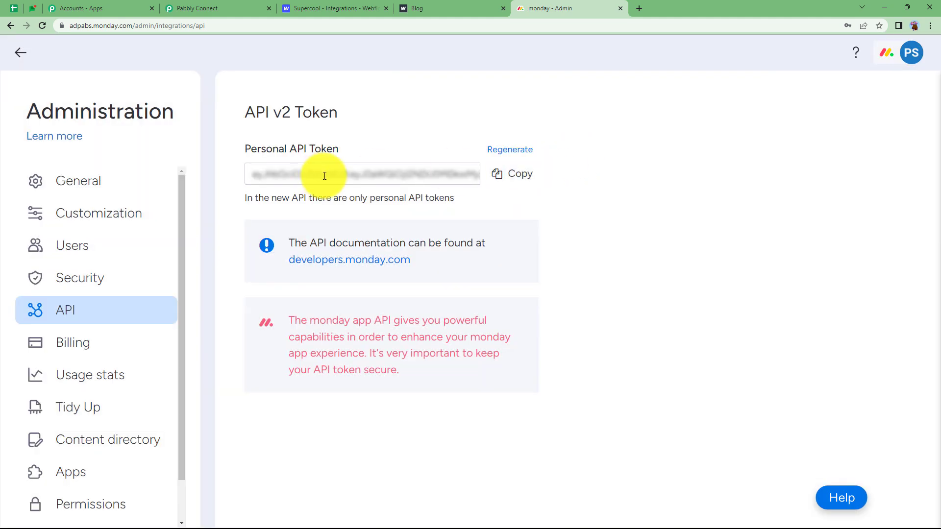
click(493, 174)
click(254, 8)
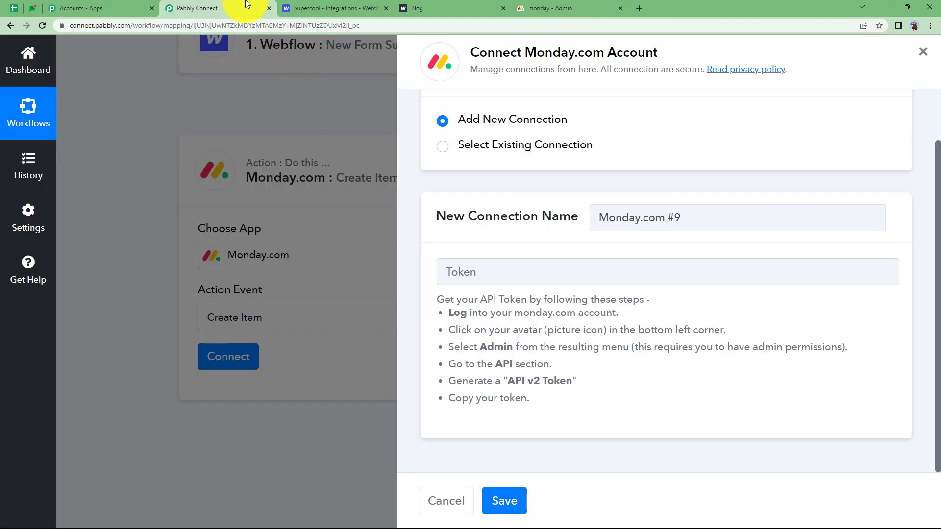
Step: Paste the new API token into the connection's Token field and save the connection
click(477, 282)
key(ctrl+v)
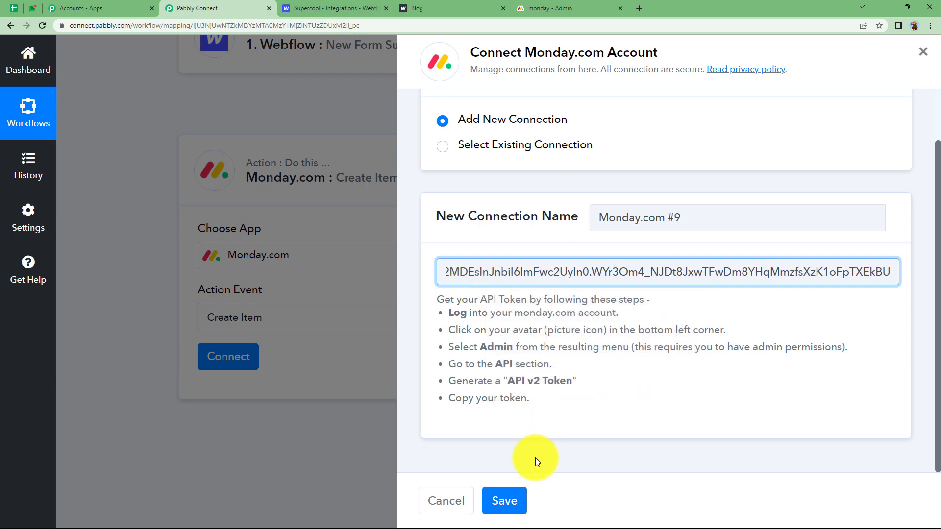
click(507, 499)
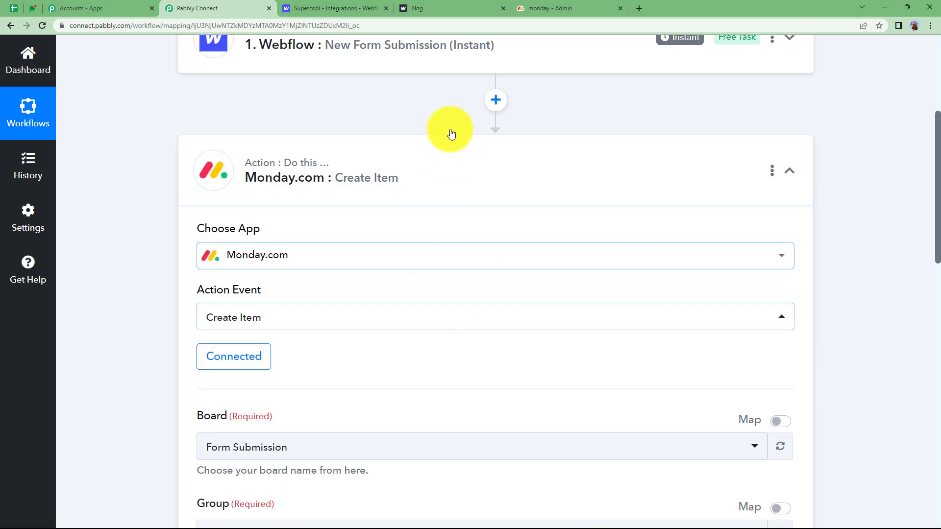
click(544, 8)
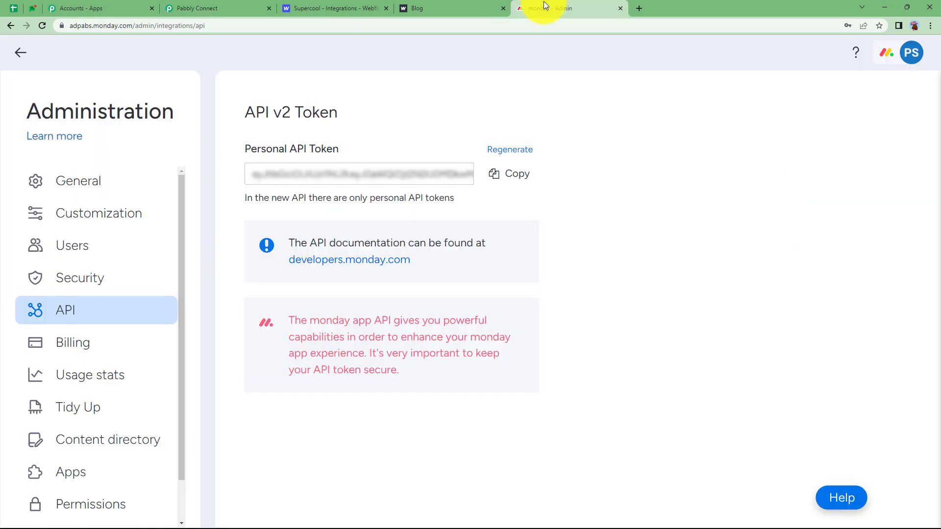
click(20, 52)
click(181, 7)
Step: Select Form Submission as the target monday.com board, comparing against its columns
scroll(134, 255, down, 3)
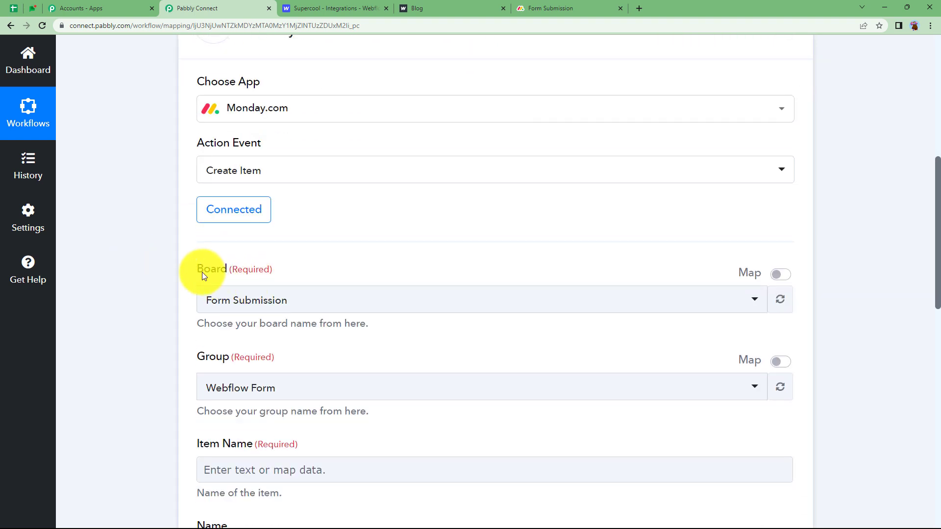
click(237, 300)
scroll(168, 322, down, 2)
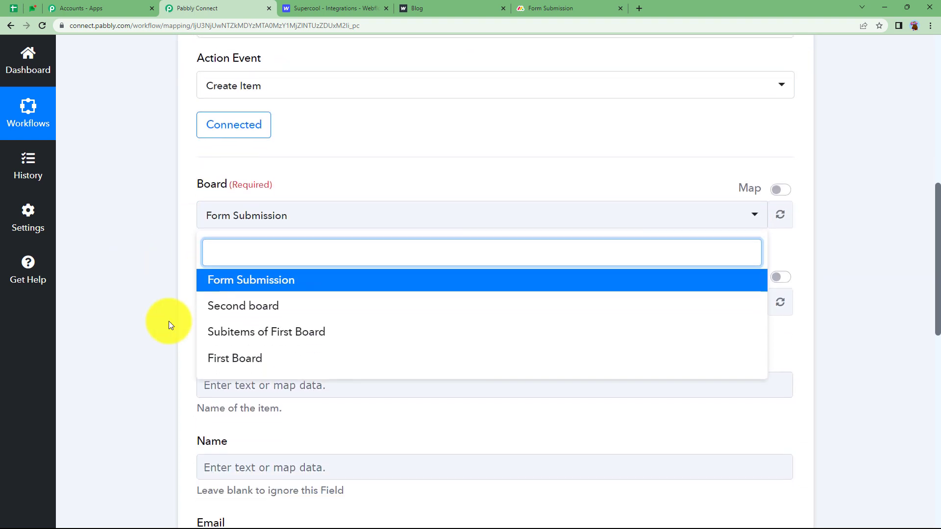
click(225, 272)
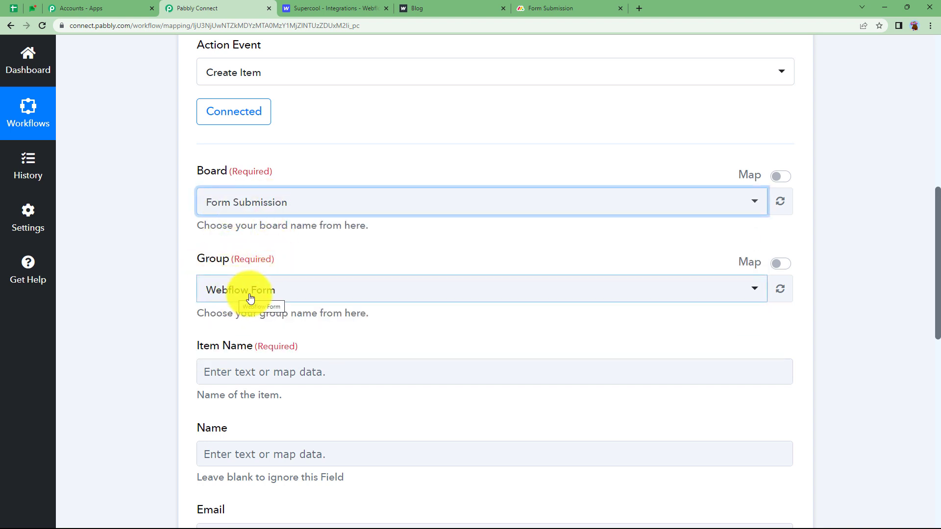
click(536, 8)
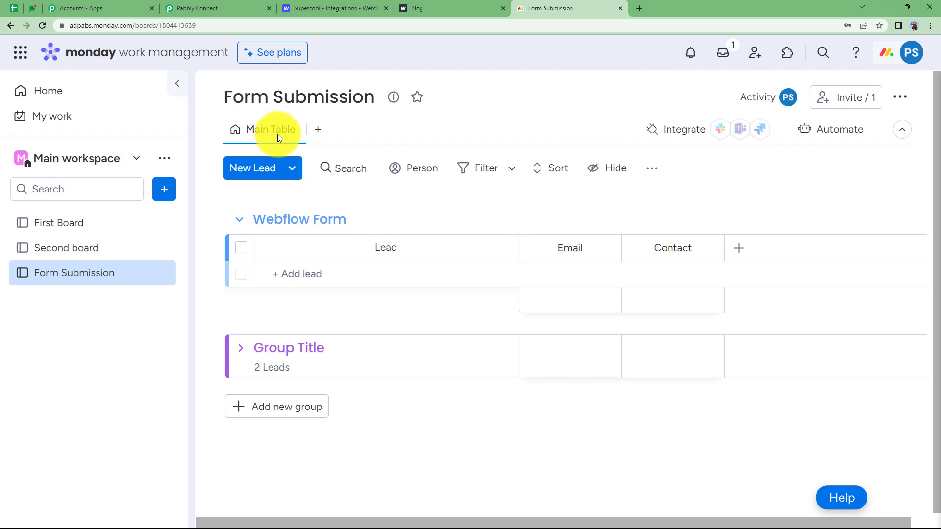
click(196, 8)
scroll(163, 327, down, 3)
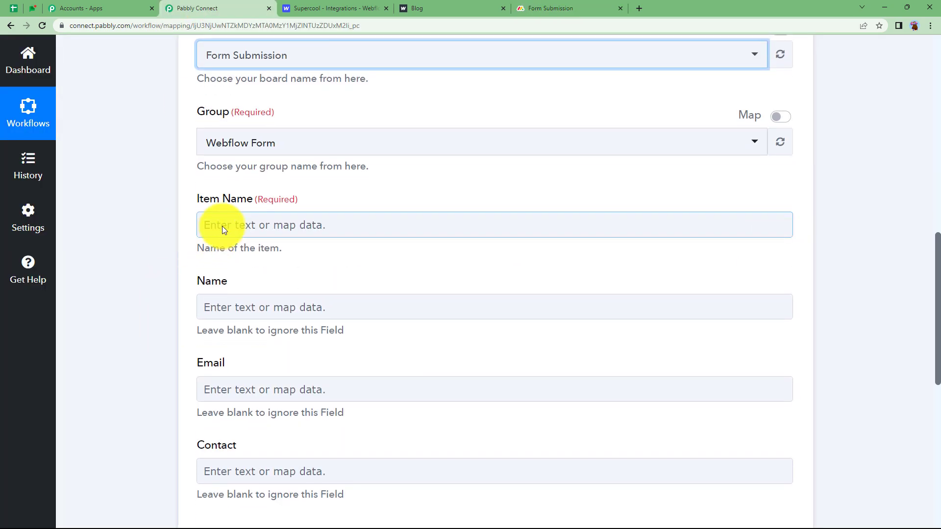
Step: Map the Webflow field Data Name 3 into Item Name
click(230, 224)
click(166, 261)
click(206, 225)
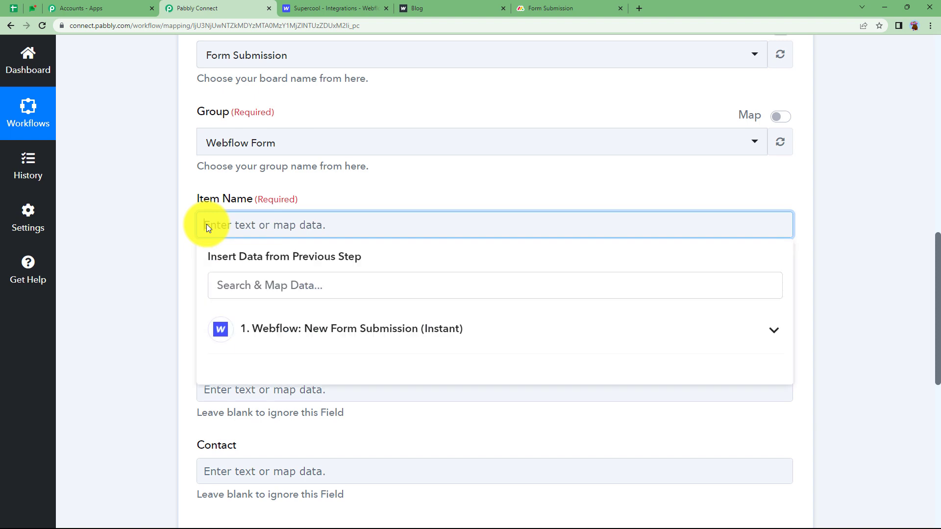
click(248, 330)
scroll(165, 337, down, 2)
click(320, 333)
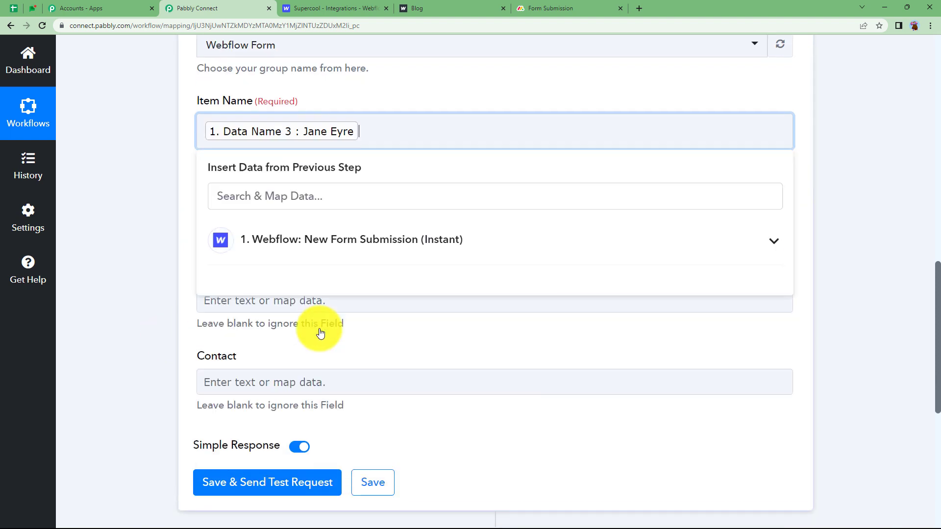
click(165, 173)
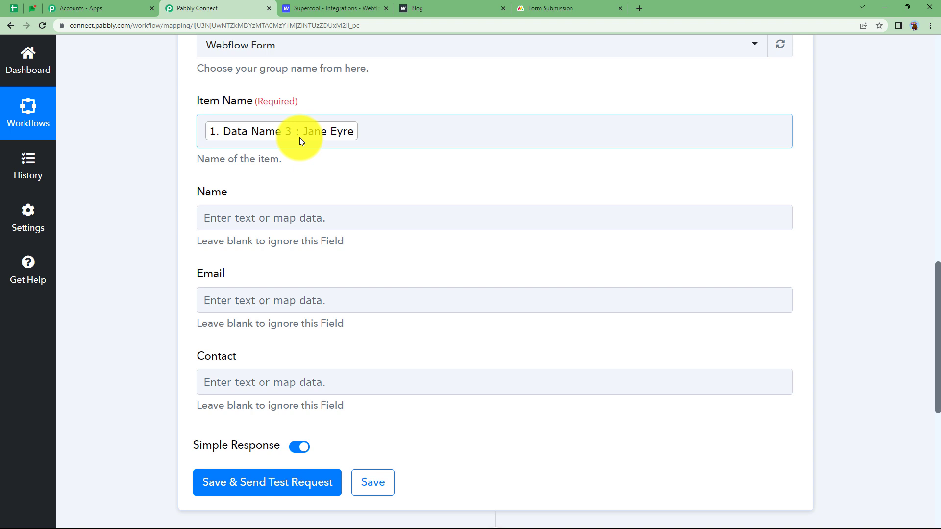
Step: Map Data Email 4 from the Webflow submission into the Email field
click(264, 294)
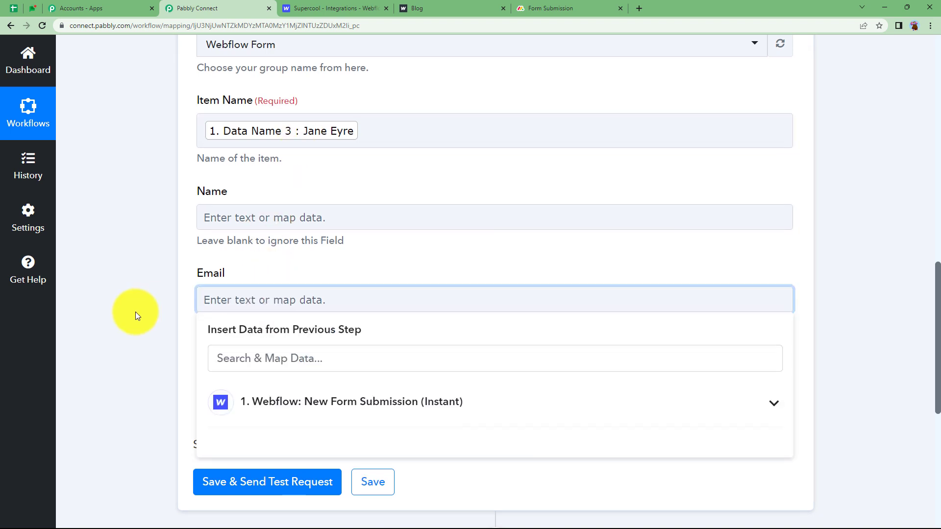
scroll(135, 311, down, 3)
click(315, 259)
click(318, 351)
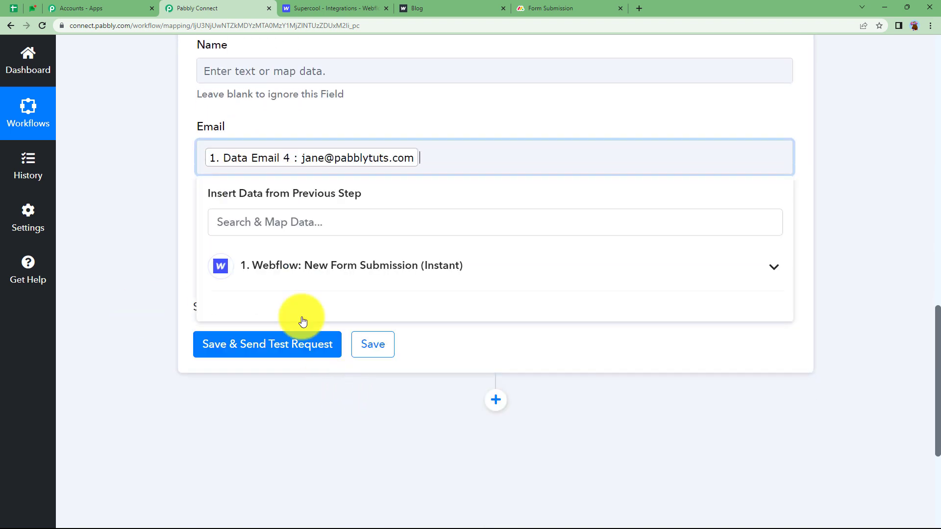
click(175, 216)
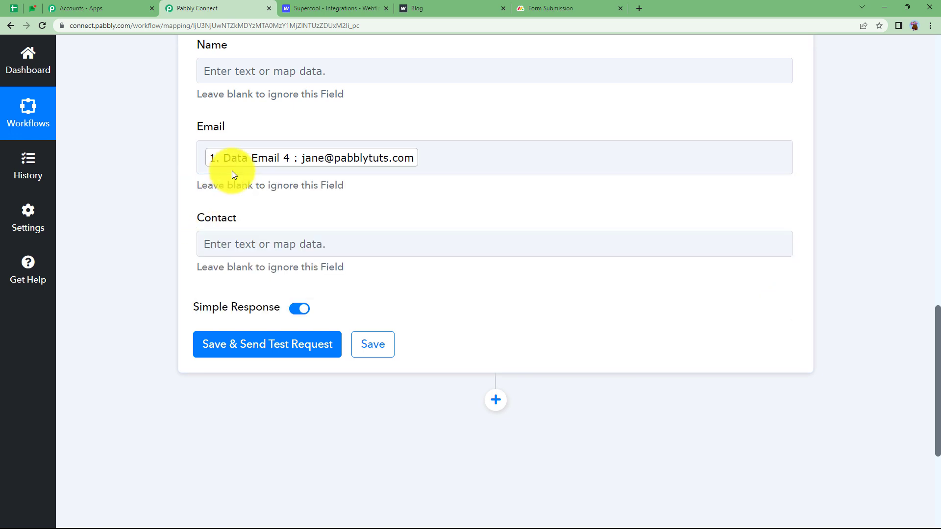
Step: Map Data Mobile No. from the Webflow submission into the Contact field
scroll(249, 214, up, 3)
scroll(250, 218, up, 2)
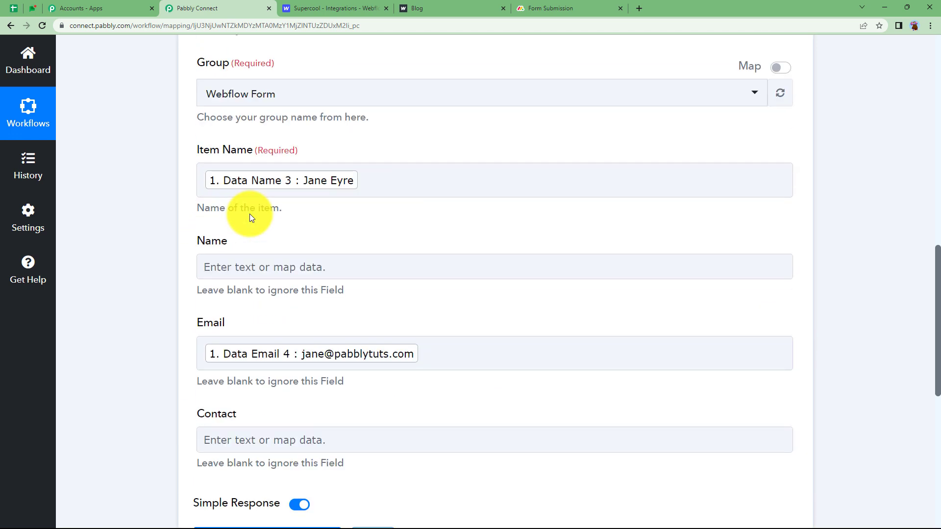
scroll(264, 243, down, 1)
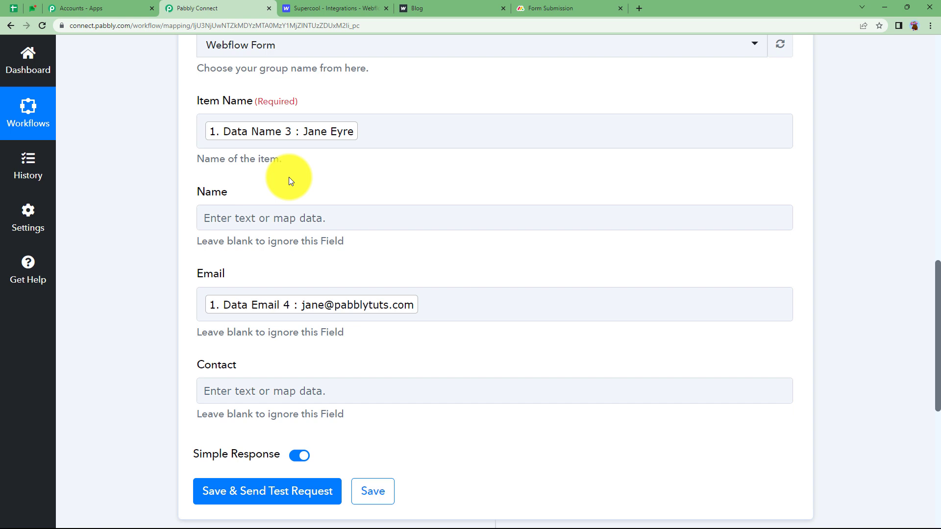
click(353, 129)
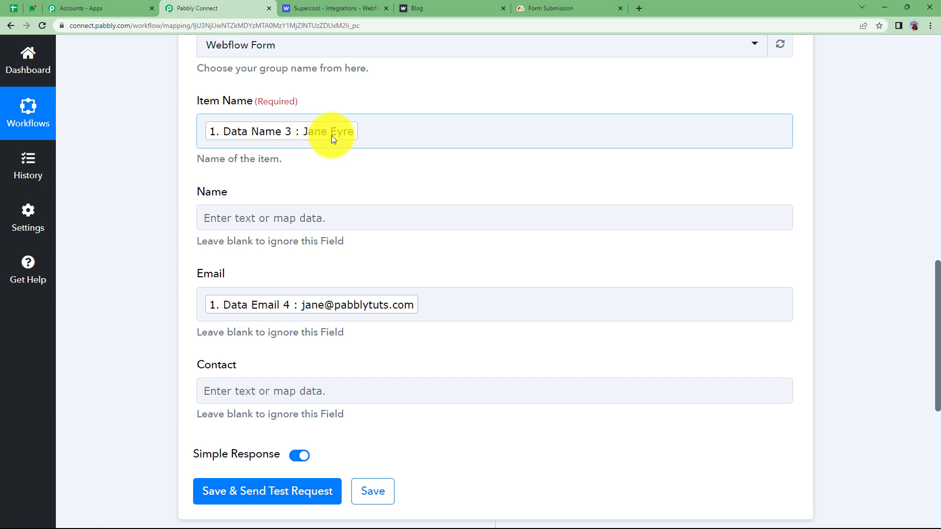
scroll(360, 199, down, 2)
click(207, 295)
scroll(147, 298, down, 3)
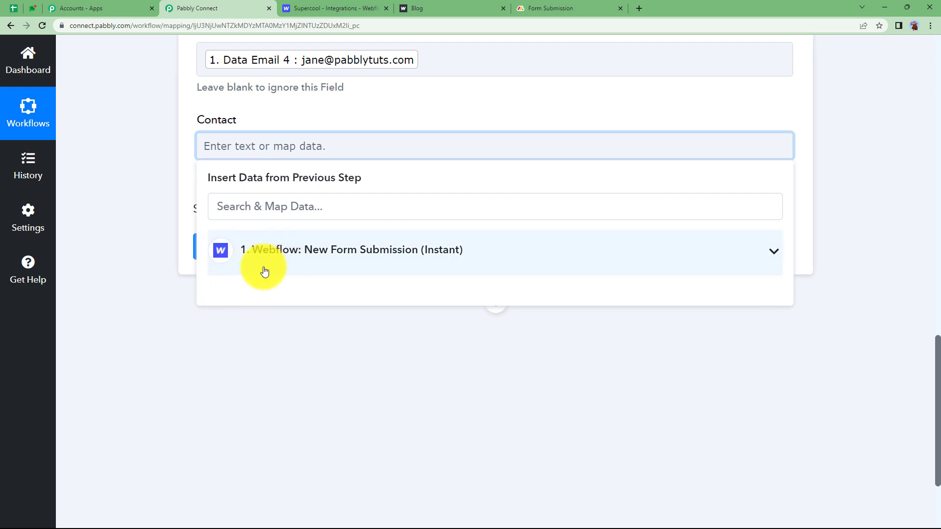
click(264, 271)
click(319, 375)
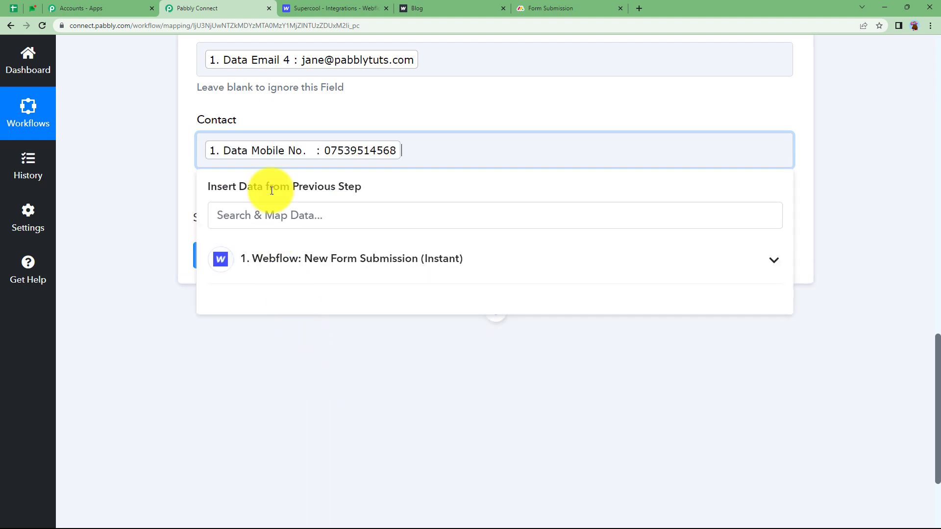
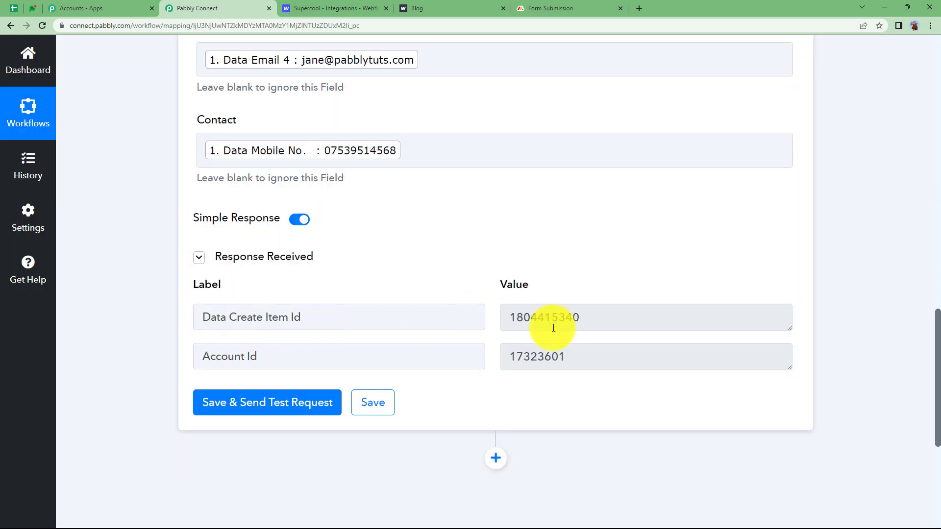
Step: Check the created item id returned by the Monday.com Create Item action
drag(614, 316, 505, 331)
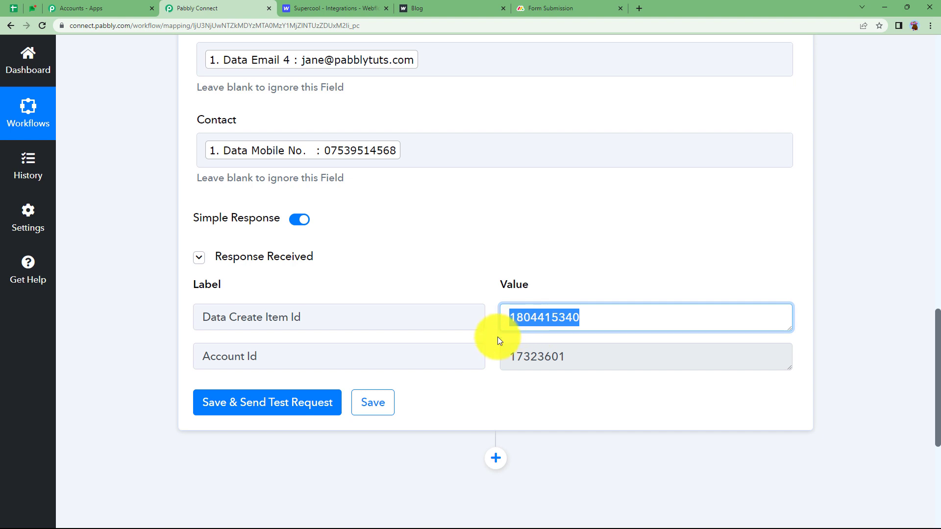
click(497, 340)
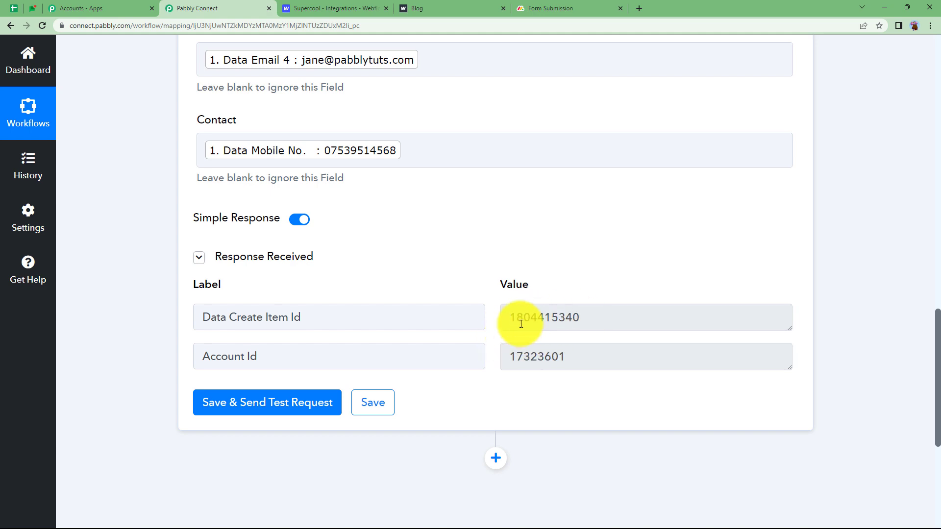
scroll(466, 311, up, 10)
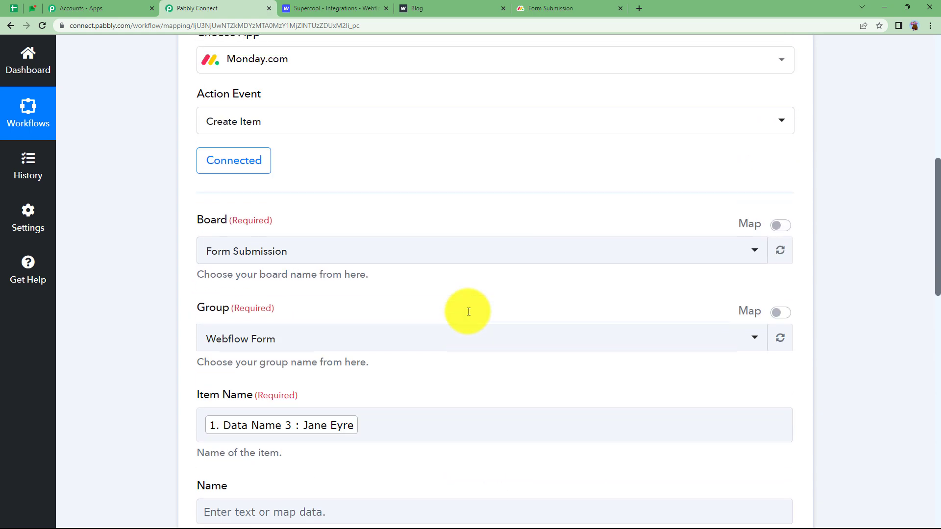
scroll(466, 309, up, 2)
Step: Collapse the Monday.com action step and view the monday.com Form Submission board
click(212, 225)
scroll(274, 206, up, 4)
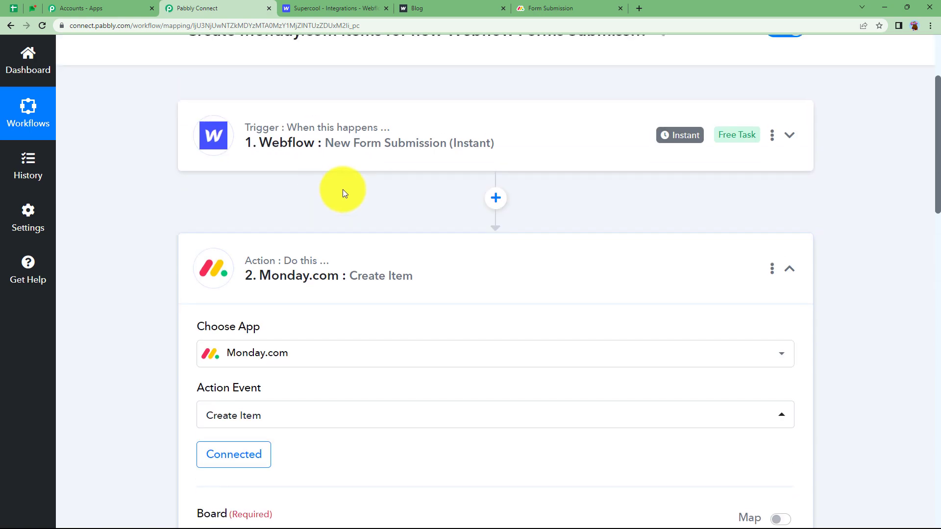
click(342, 252)
scroll(343, 252, up, 3)
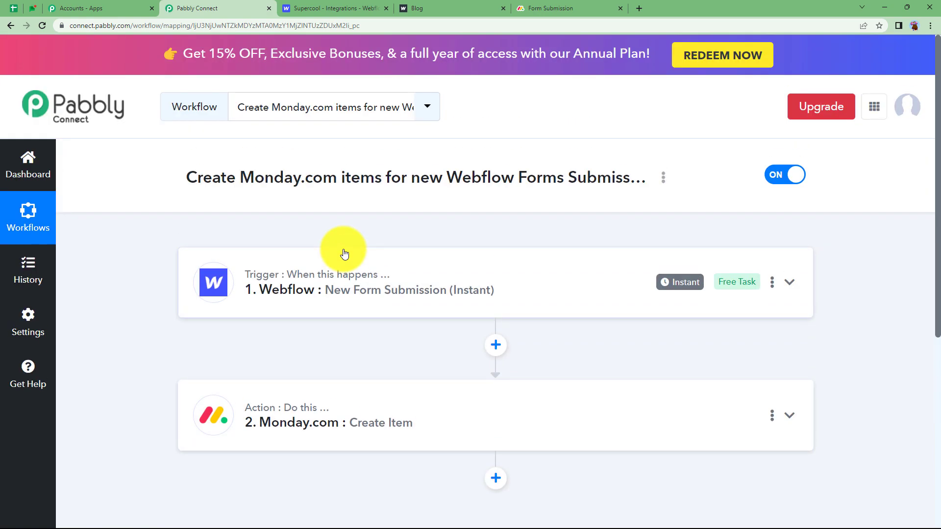
click(563, 8)
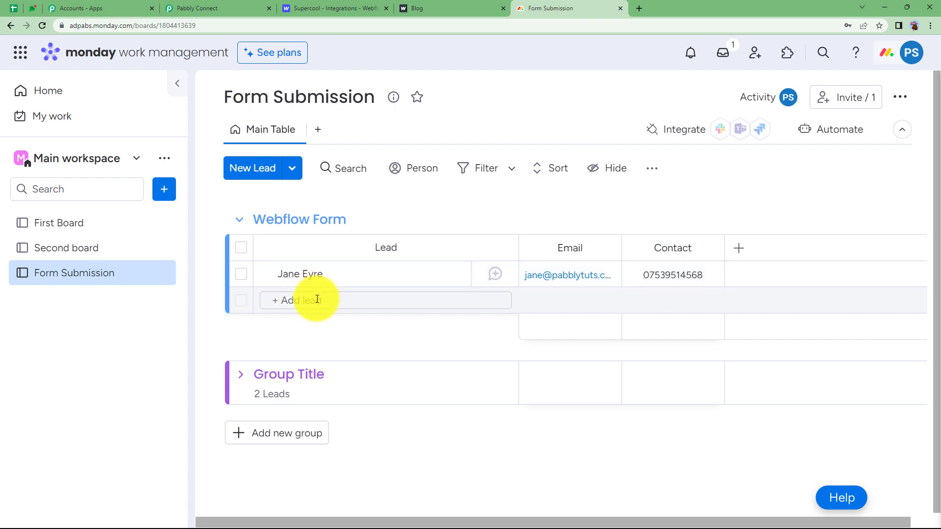
Step: Return from the thank-you page to the Webflow site's contact form page
click(420, 8)
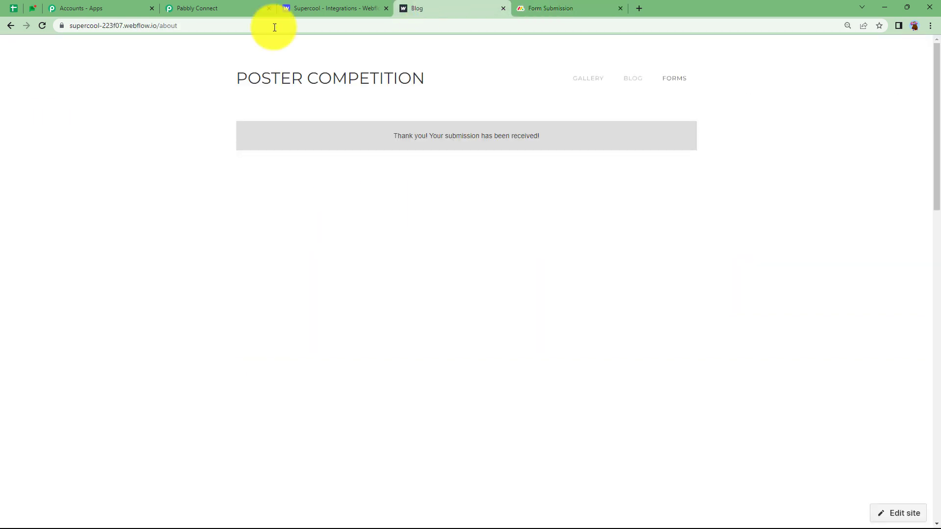
click(11, 25)
click(681, 78)
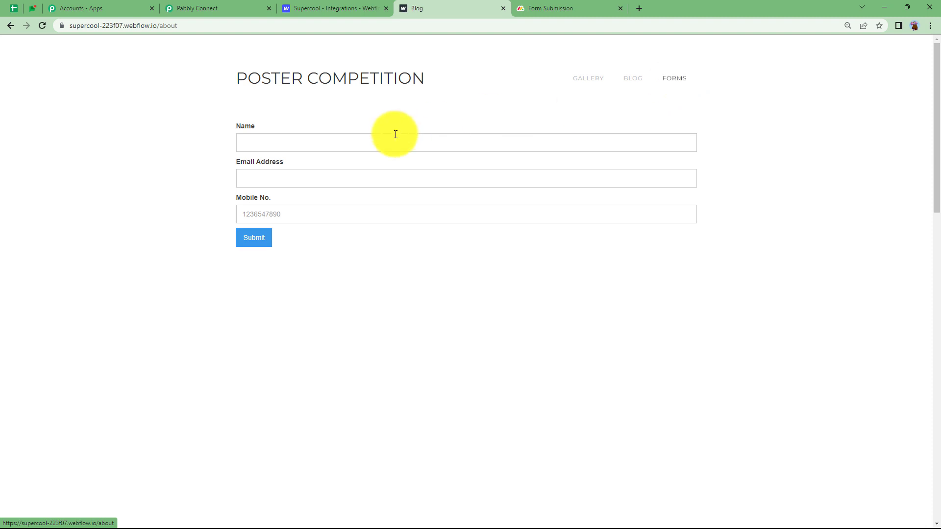
Step: Submit the contact form with a sample name, e-mail address and mobile number
click(249, 147)
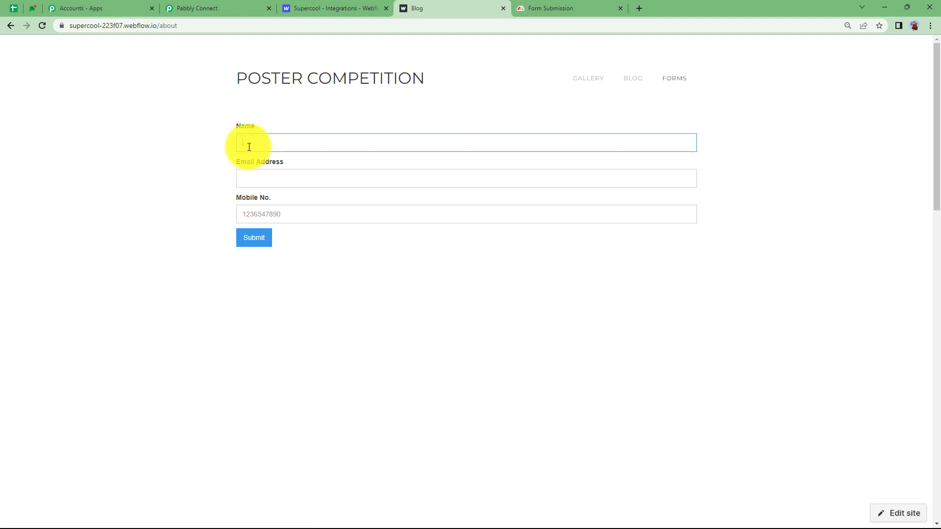
text(Demo User)
click(276, 177)
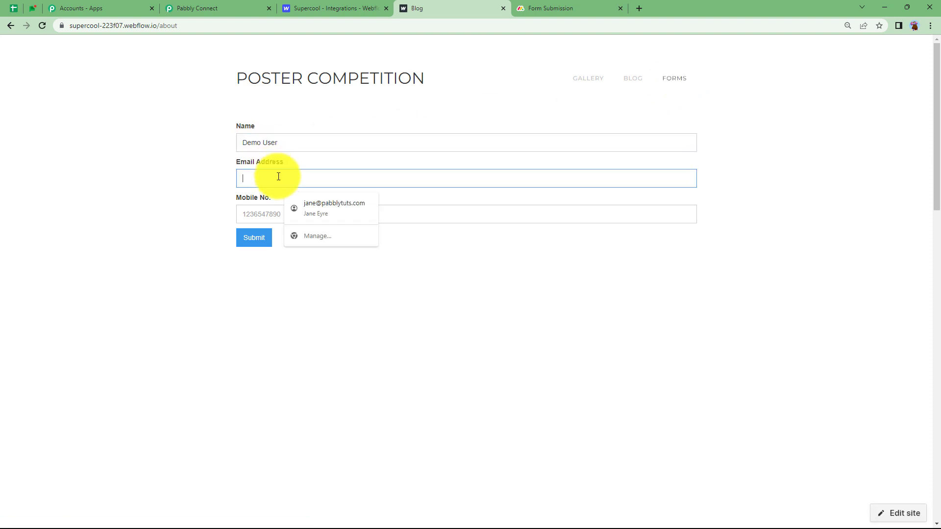
text(user@gmail.com)
click(283, 214)
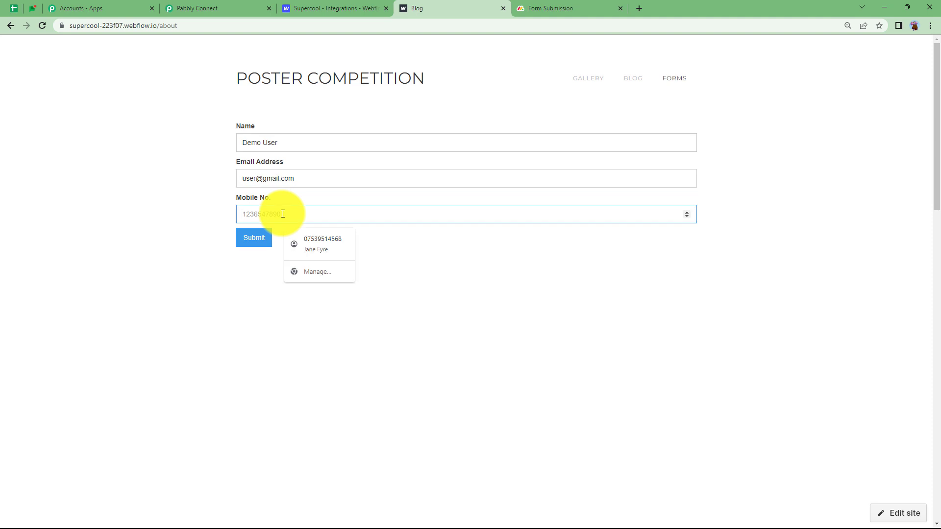
click(259, 237)
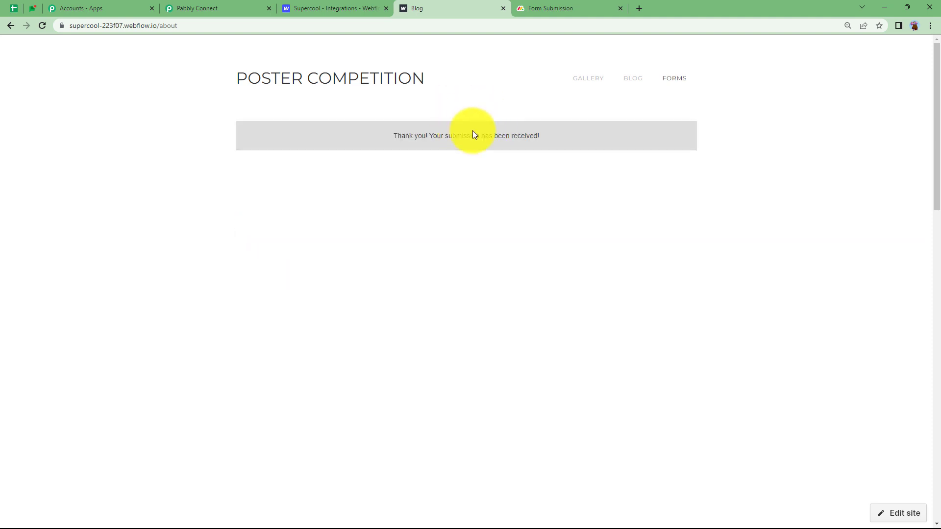
click(596, 6)
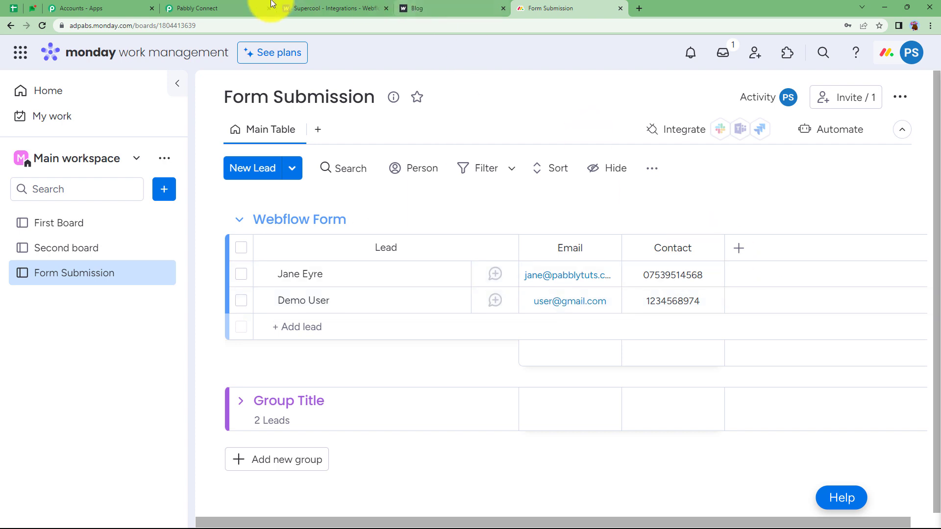
Step: Return to the Pabbly Connect workflow after confirming the new lead on the board
click(247, 9)
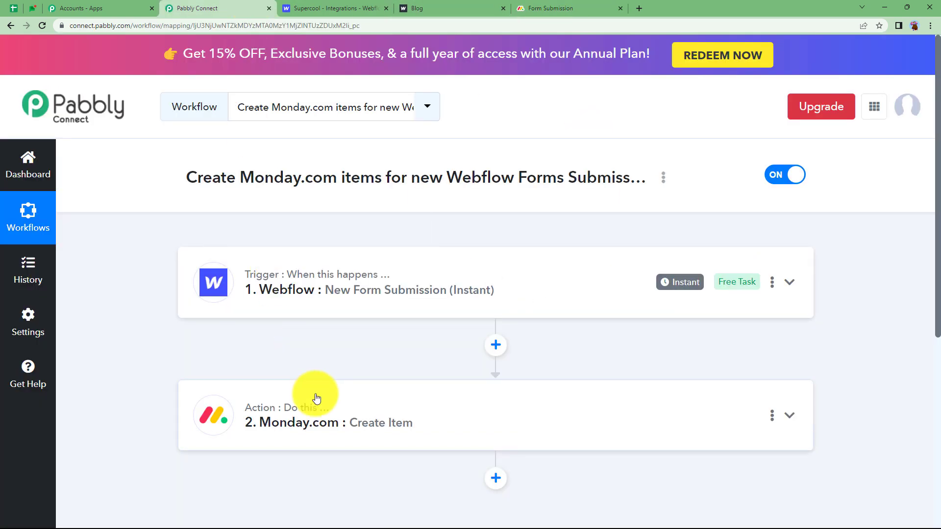